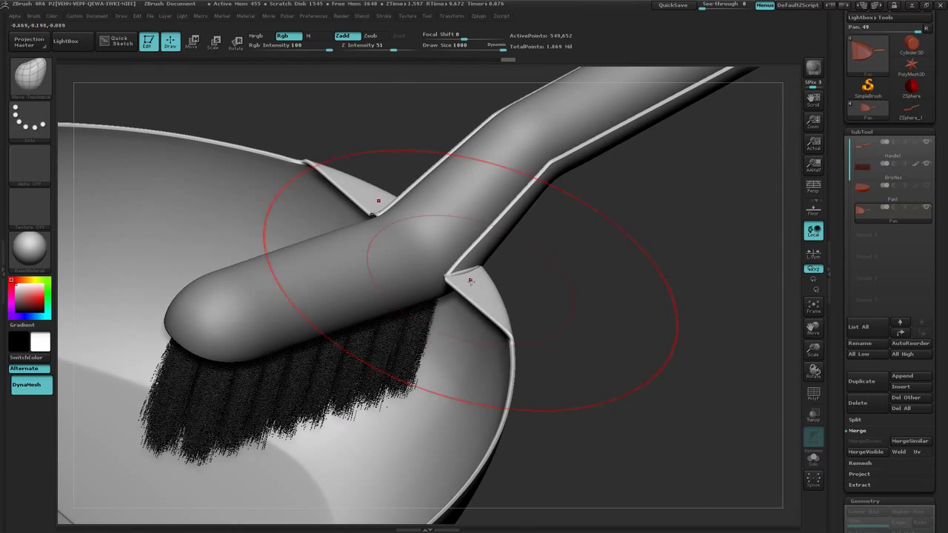
Try updating the DynaMesh of the dustpan, check the handle joint and front edge, and undo the update
mouse_move(470, 282)
right_down()
mouse_move(482, 284)
mouse_move(477, 236)
mouse_move(471, 282)
mouse_move(621, 283)
right_up()
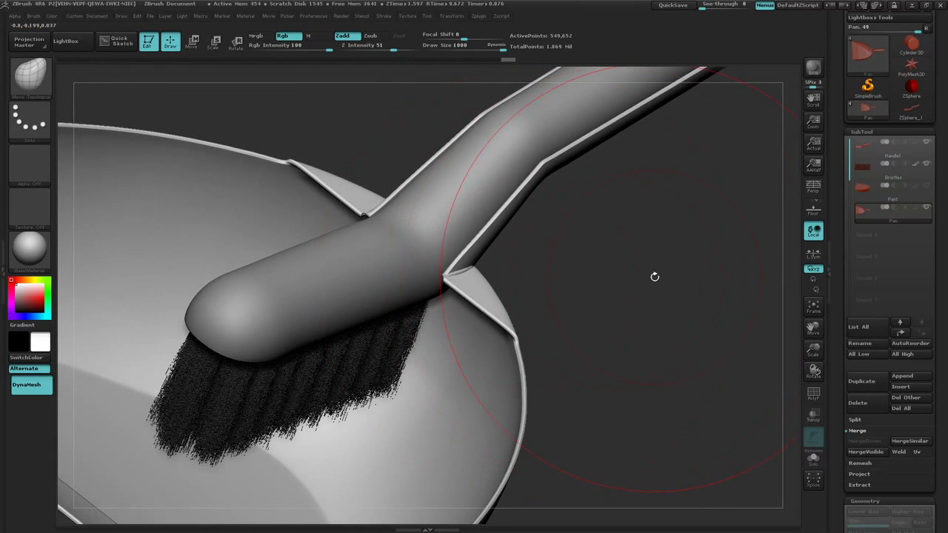
ctrl+right_drag(600, 315, 545, 304)
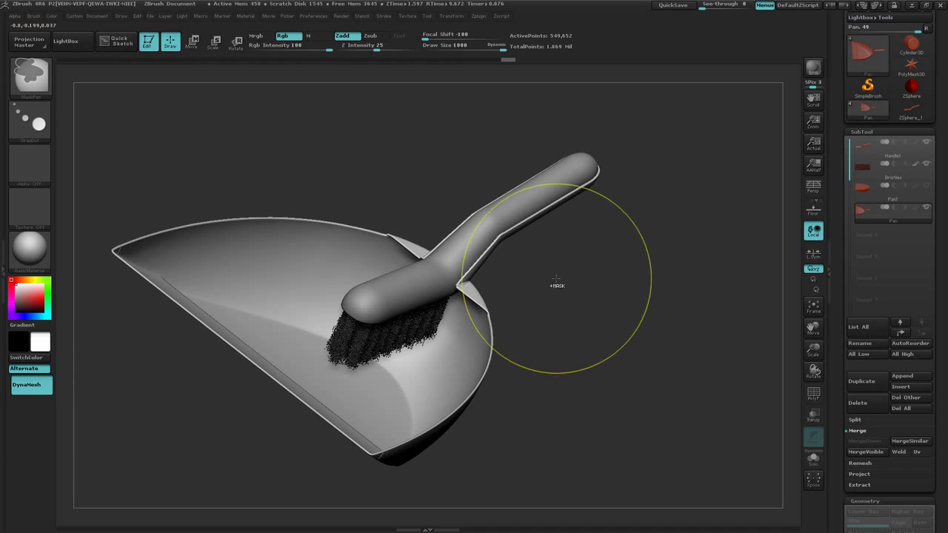
mouse_move(542, 278)
ctrl+mouse_down()
mouse_move(585, 301)
mouse_move(296, 344)
ctrl+mouse_up()
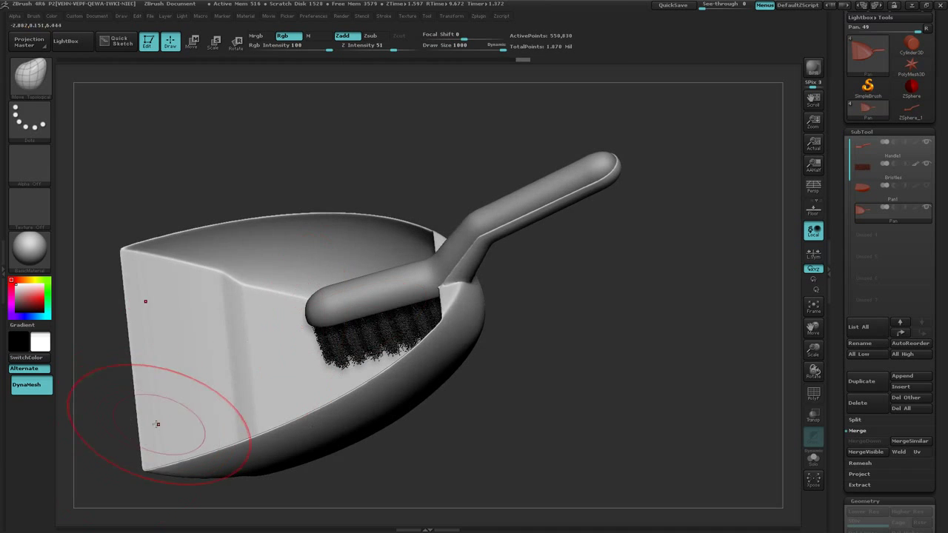
mouse_move(354, 374)
ctrl+right_down()
mouse_move(474, 300)
mouse_move(559, 231)
mouse_move(521, 231)
mouse_move(562, 246)
mouse_move(519, 352)
mouse_move(593, 252)
mouse_move(587, 204)
ctrl+right_up()
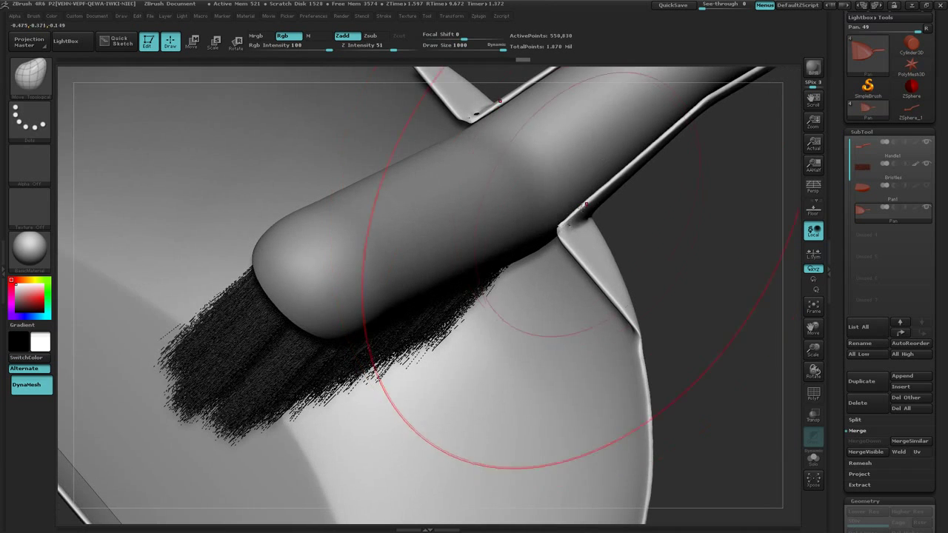
key(ctrl)
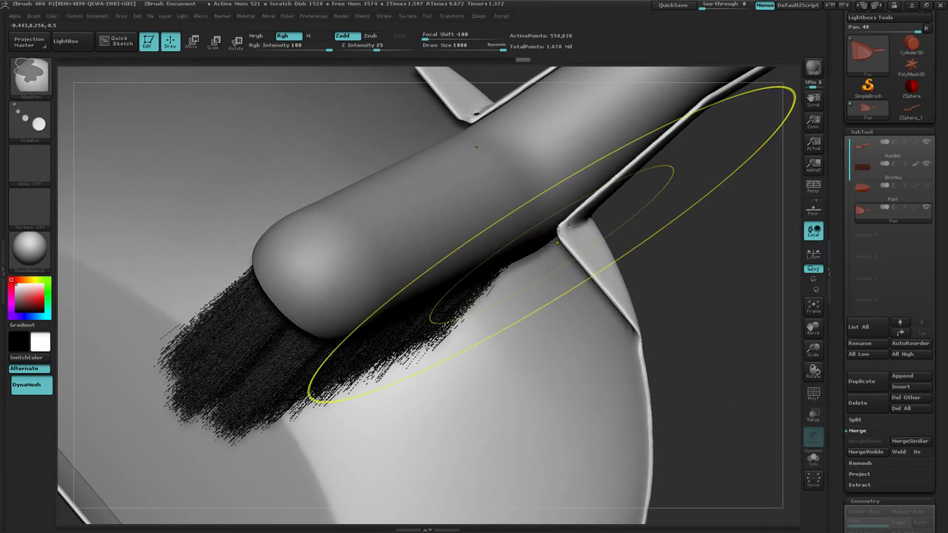
ctrl+right_drag(539, 343, 444, 314)
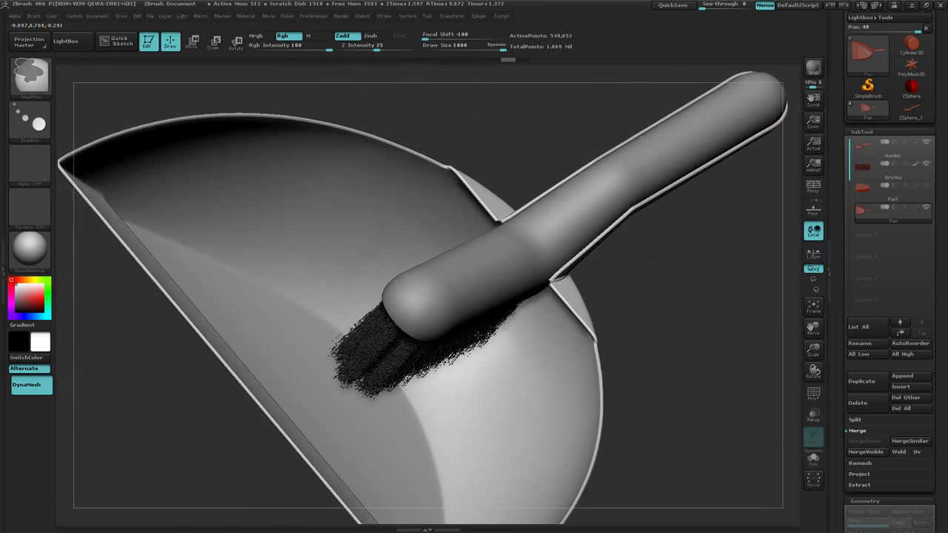
Split the Pan subtool into its separate parts and accept the non-undoable operation
mouse_move(457, 372)
right_down()
mouse_move(382, 305)
mouse_move(371, 307)
mouse_move(439, 300)
mouse_move(302, 328)
right_up()
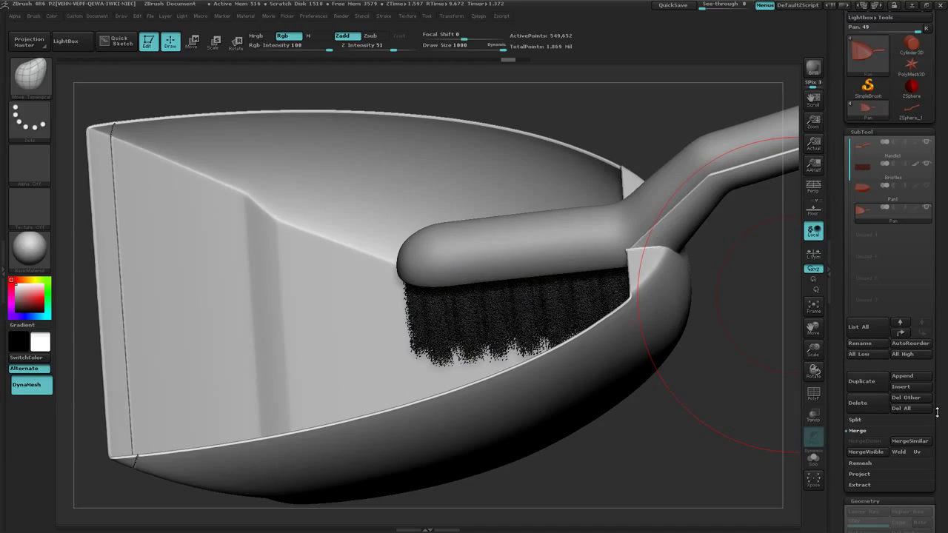
drag(937, 412, 904, 376)
click(873, 359)
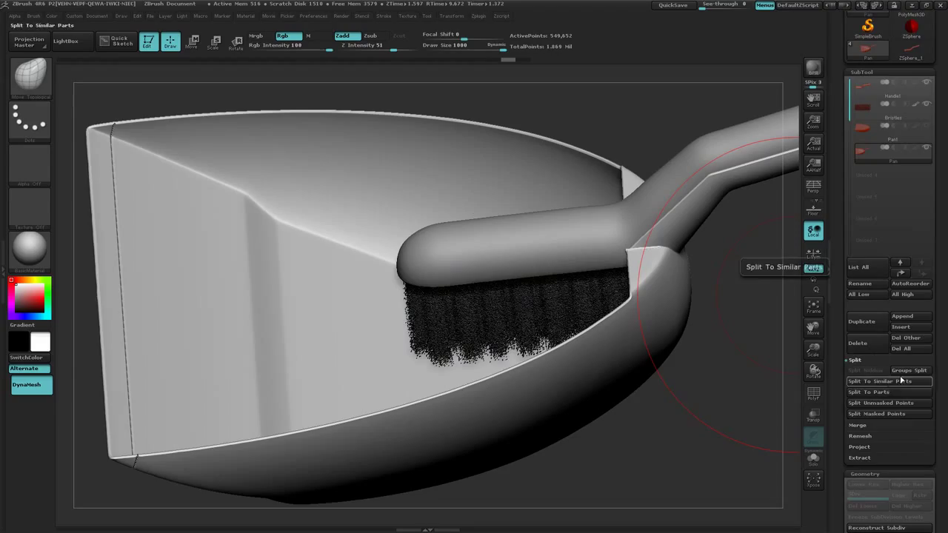
click(893, 392)
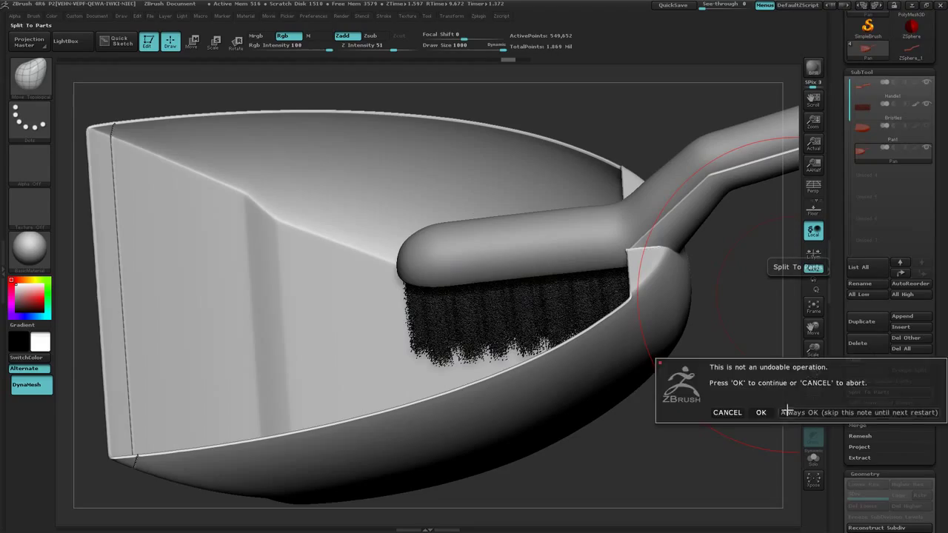
click(761, 413)
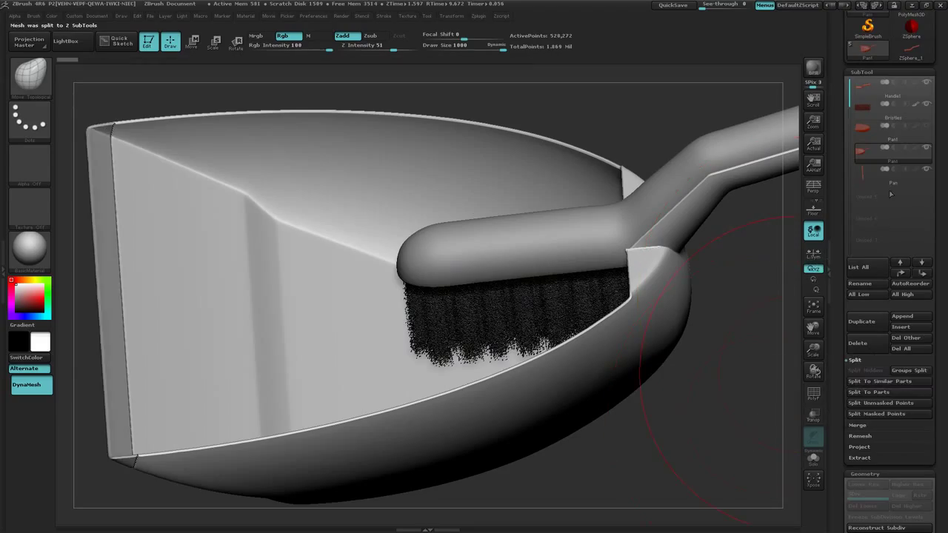
Rename the separated front-edge strip's subtool as Blade and the main dustpan body's subtool as Pan
click(892, 180)
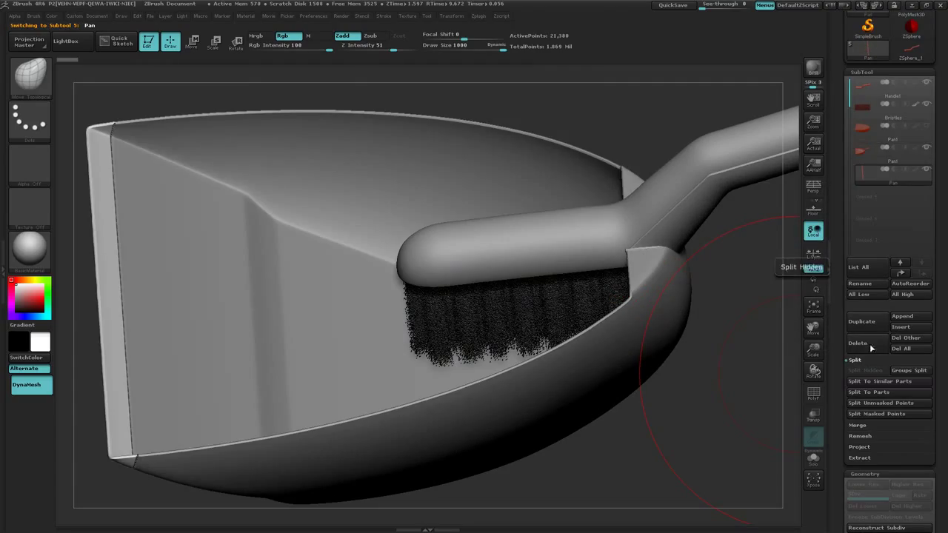
click(875, 286)
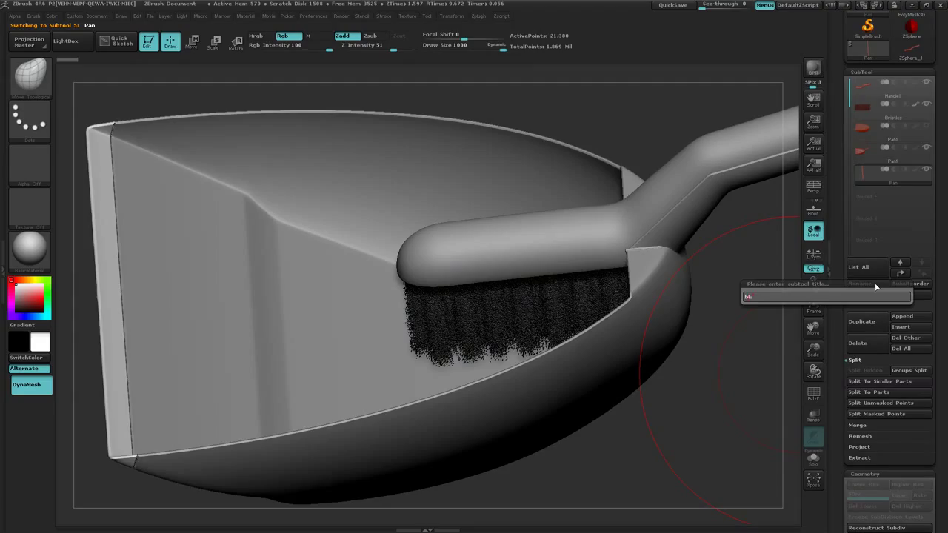
key(Return)
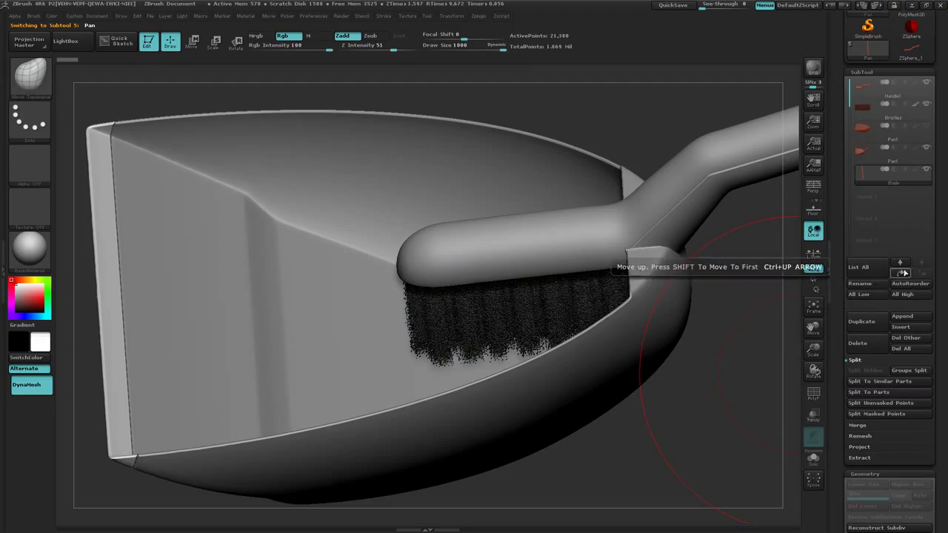
click(904, 161)
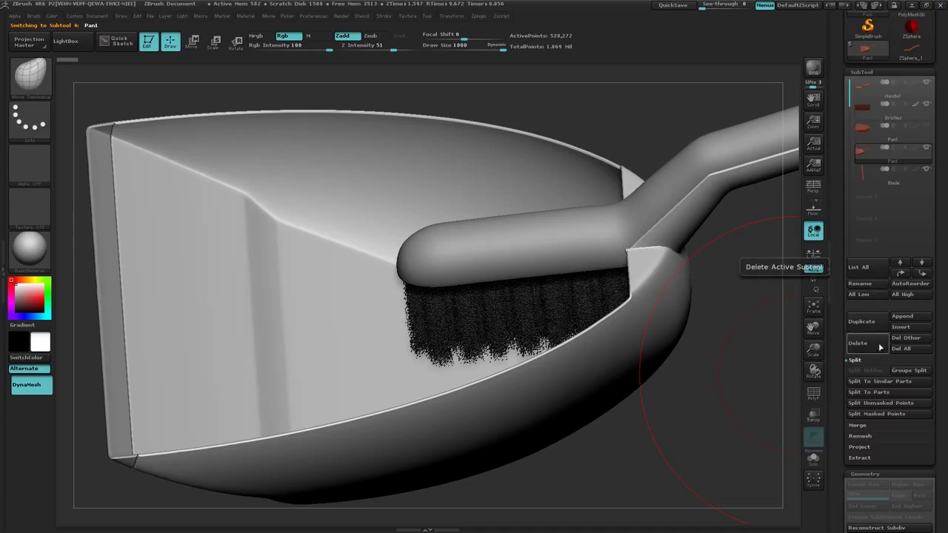
click(871, 288)
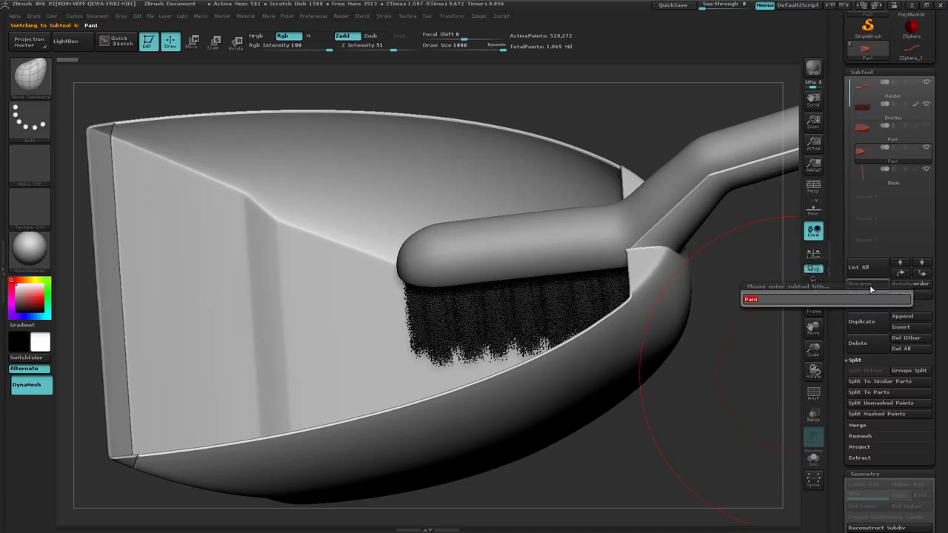
text(pan)
key(Return)
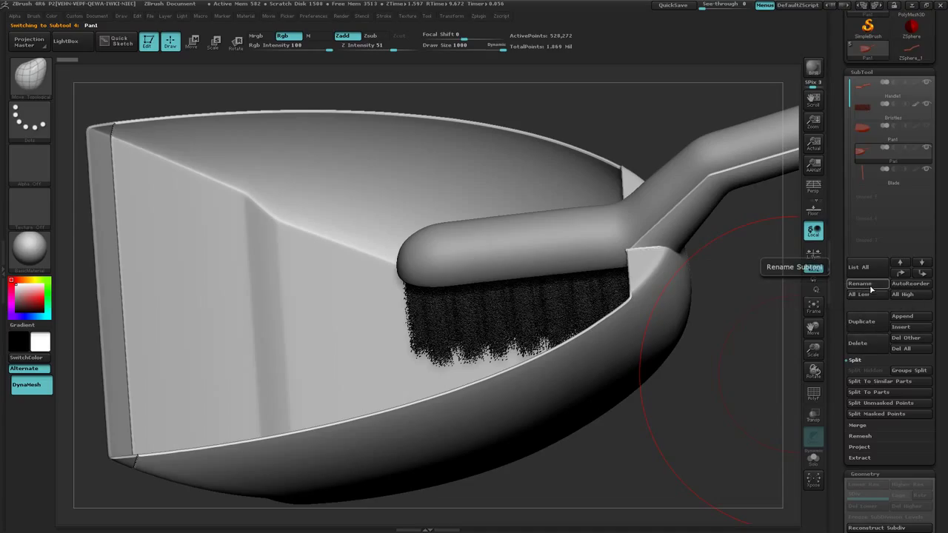
mouse_move(903, 137)
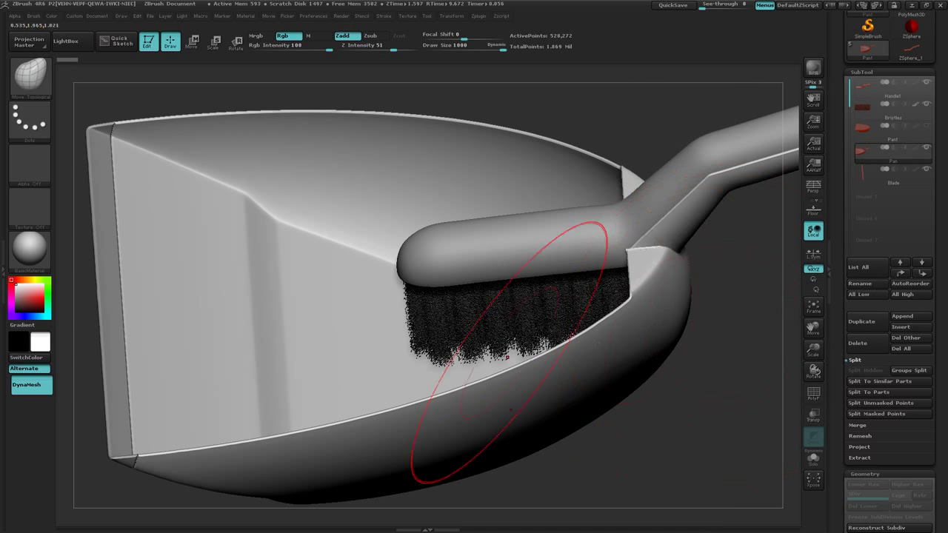
Isolate the Pan subtool with Solo and set the brush Draw Size to 26 at the handle joint
mouse_move(510, 356)
right_down()
mouse_move(502, 323)
mouse_move(521, 351)
right_up()
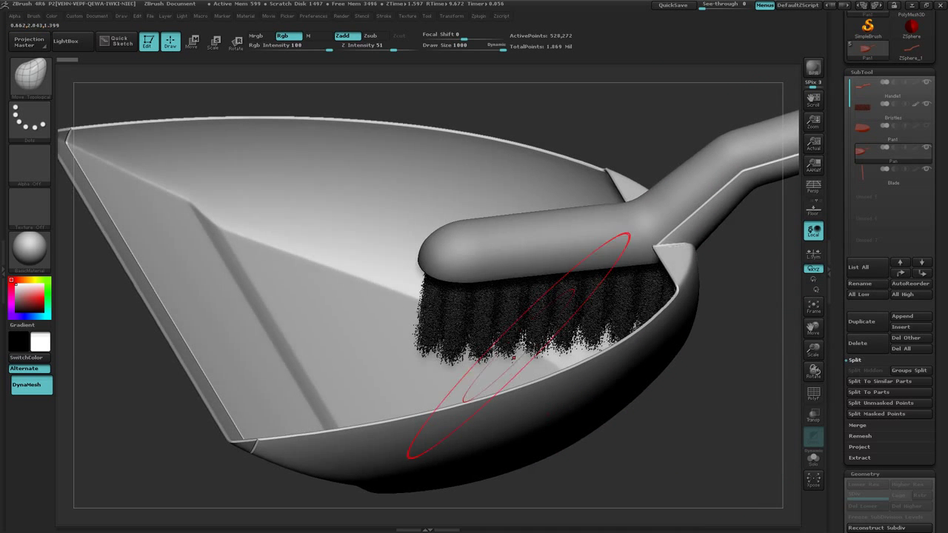
mouse_move(652, 309)
ctrl+right_down()
mouse_move(648, 277)
mouse_move(652, 305)
ctrl+right_up()
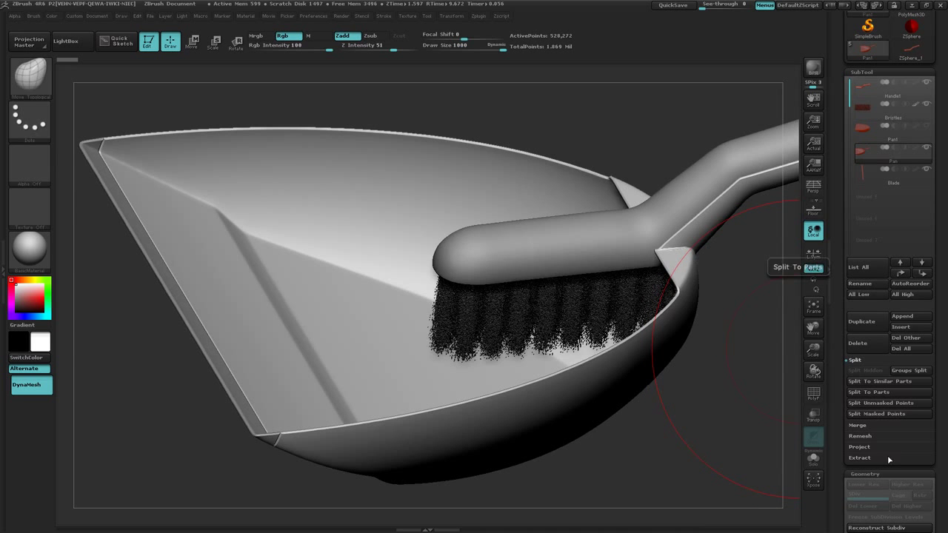
click(815, 460)
mouse_move(667, 303)
right_down()
mouse_move(675, 348)
mouse_move(570, 296)
mouse_move(635, 251)
mouse_move(619, 271)
mouse_move(661, 292)
mouse_move(490, 327)
mouse_move(565, 371)
mouse_move(572, 350)
mouse_move(559, 343)
right_up()
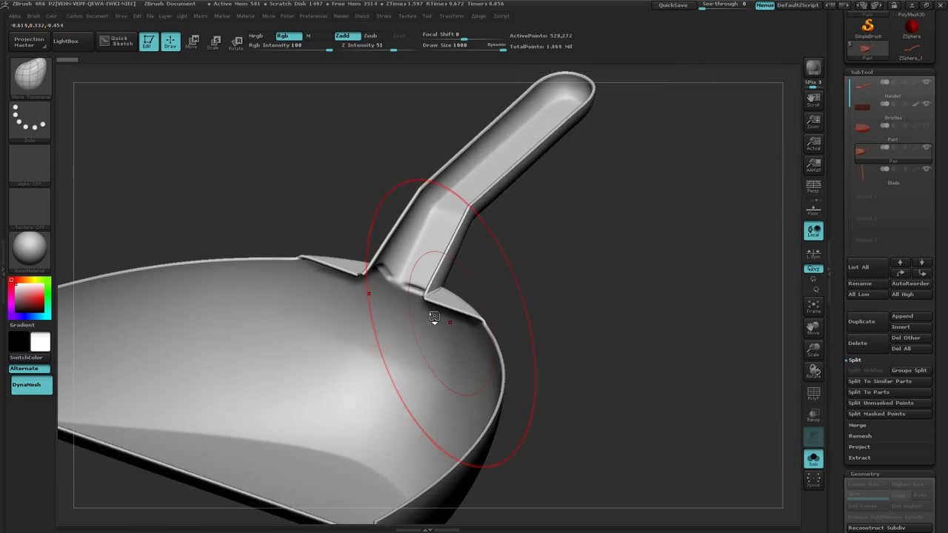
mouse_move(434, 318)
shift+right_down()
mouse_move(426, 285)
mouse_move(439, 332)
mouse_move(629, 262)
shift+right_up()
ctrl+right_drag(450, 302, 451, 310)
key(s)
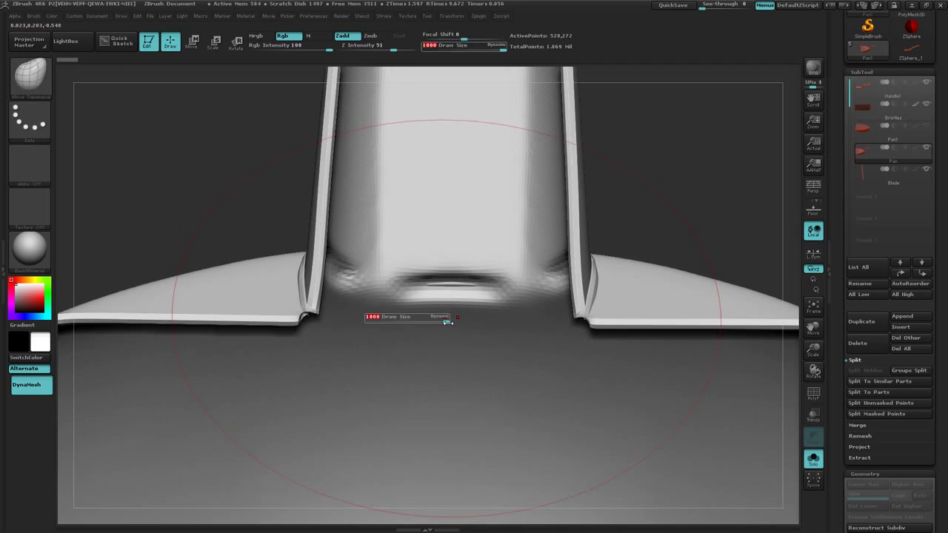
key(s)
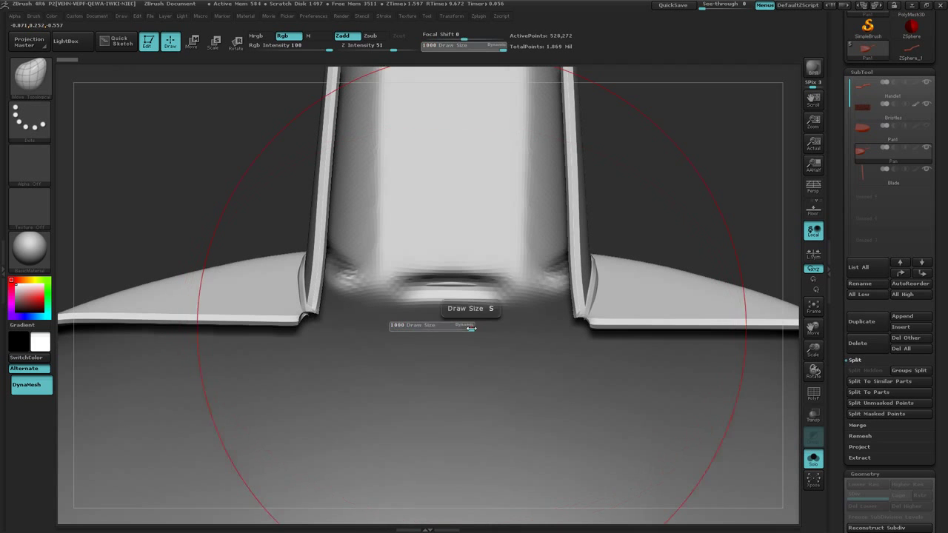
drag(470, 325, 409, 325)
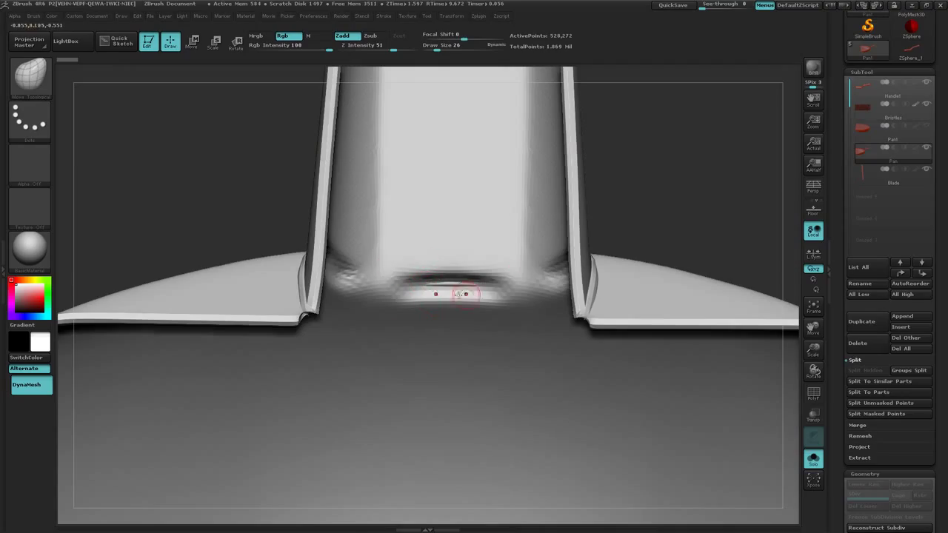
Enable BackfaceMask for the Move Topological brush
key(space)
key(space)
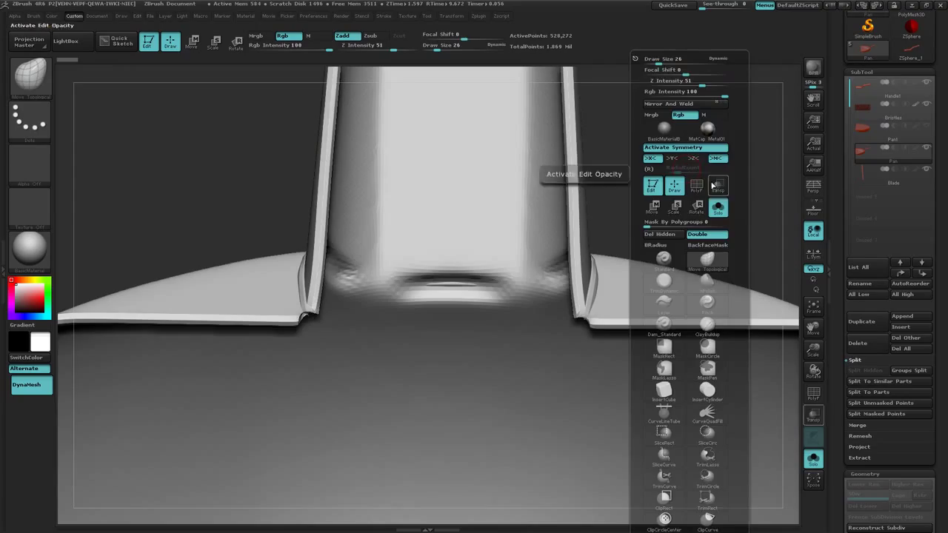
click(715, 245)
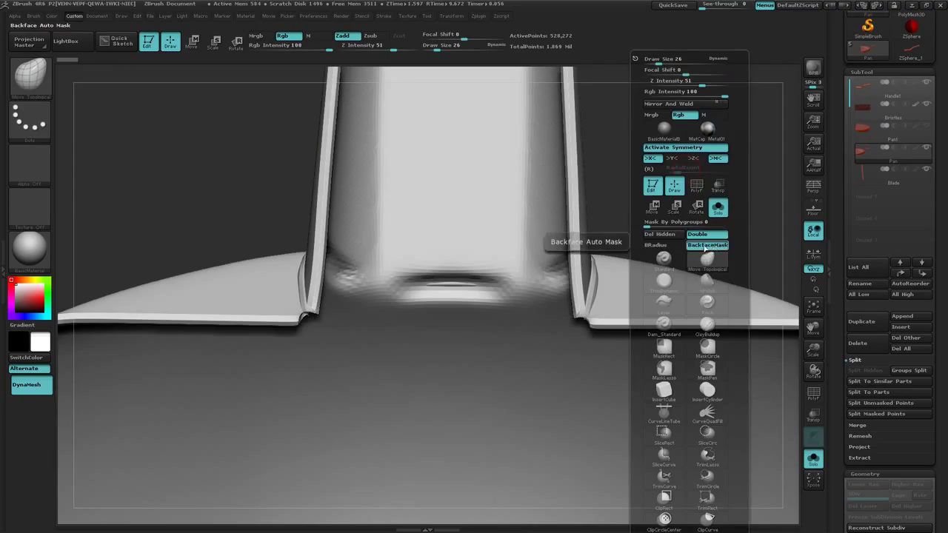
Build up the recess in the middle of the handle's base with the ClayBuildup brush
key(space)
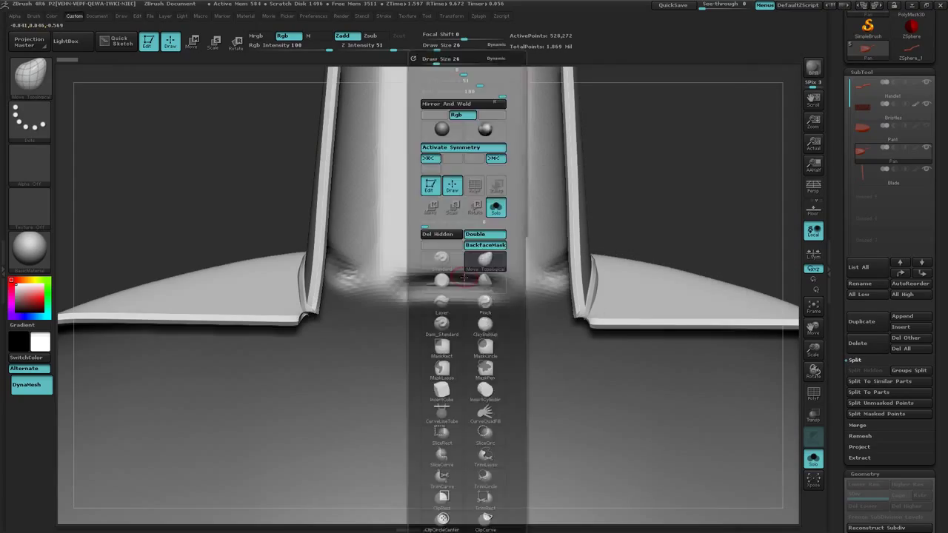
click(486, 326)
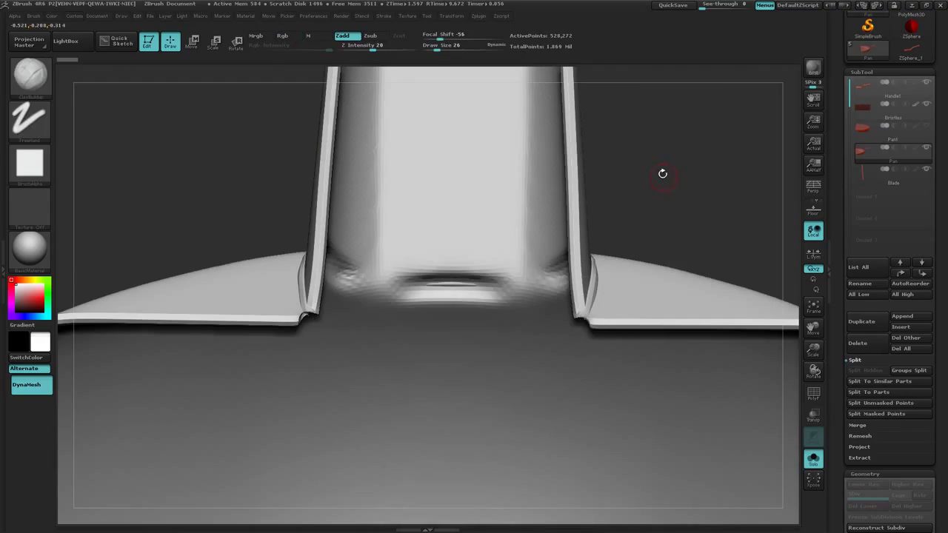
key(space)
mouse_move(422, 288)
mouse_down()
mouse_move(447, 289)
mouse_move(431, 280)
mouse_up()
mouse_move(545, 288)
right_down()
mouse_move(444, 299)
mouse_move(534, 285)
mouse_move(503, 287)
mouse_move(519, 274)
right_up()
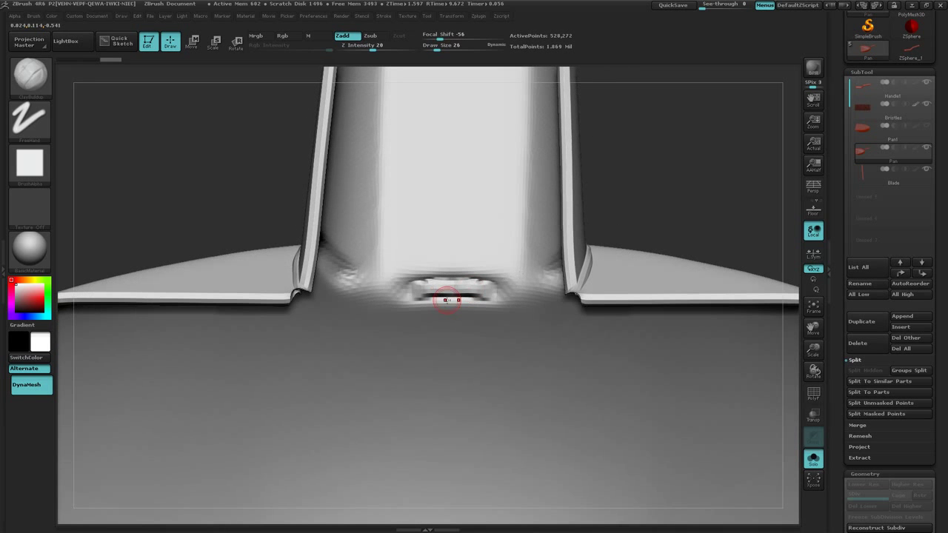
Turn on backface auto masking for the Smooth brush
key(shift)
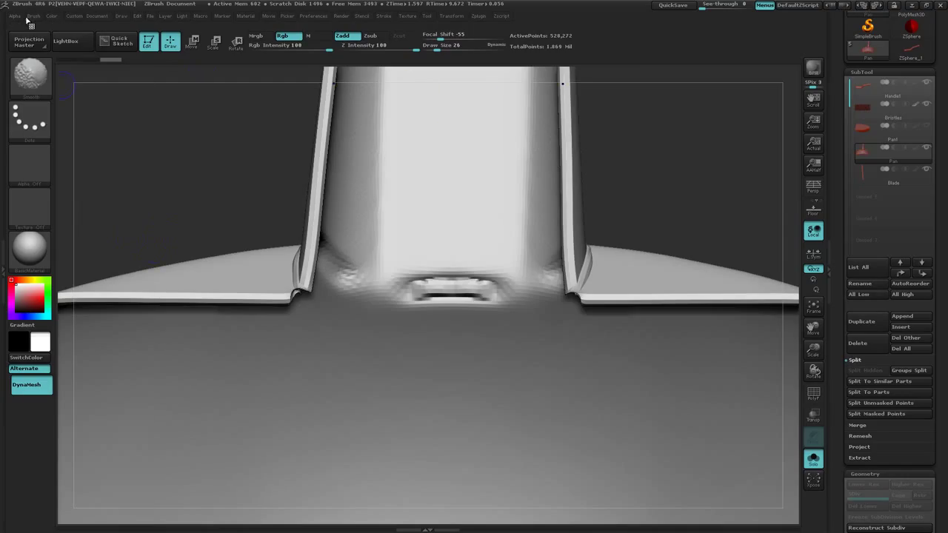
click(33, 16)
scroll(139, 132, down, 5)
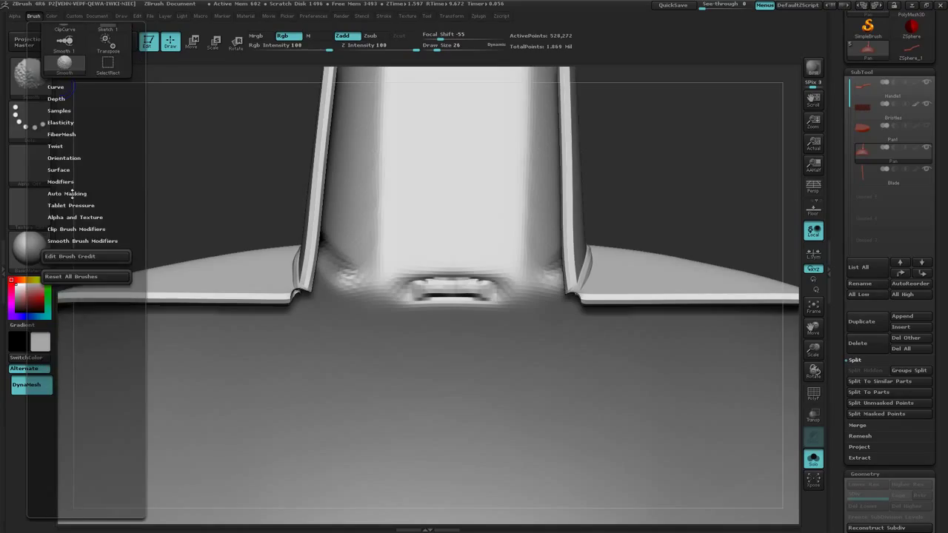
click(72, 194)
click(76, 338)
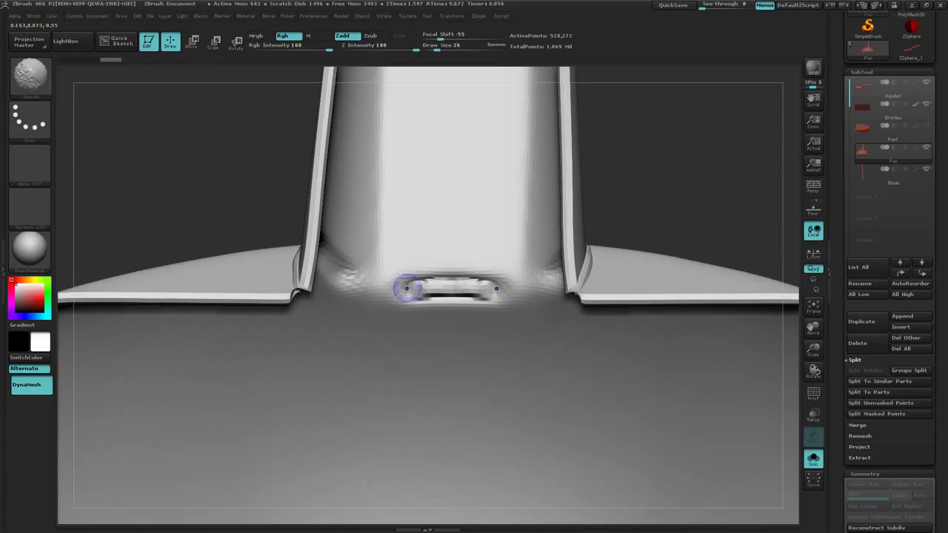
Smooth and fill the recess in the middle of the handle's base with ClayBuildup, undoing the unwanted stroke
mouse_move(406, 285)
shift+mouse_down()
mouse_move(488, 281)
mouse_move(455, 282)
mouse_move(449, 297)
mouse_move(444, 289)
mouse_move(461, 286)
mouse_move(428, 289)
mouse_move(469, 288)
shift+mouse_up()
key(b)
key(c)
key(b)
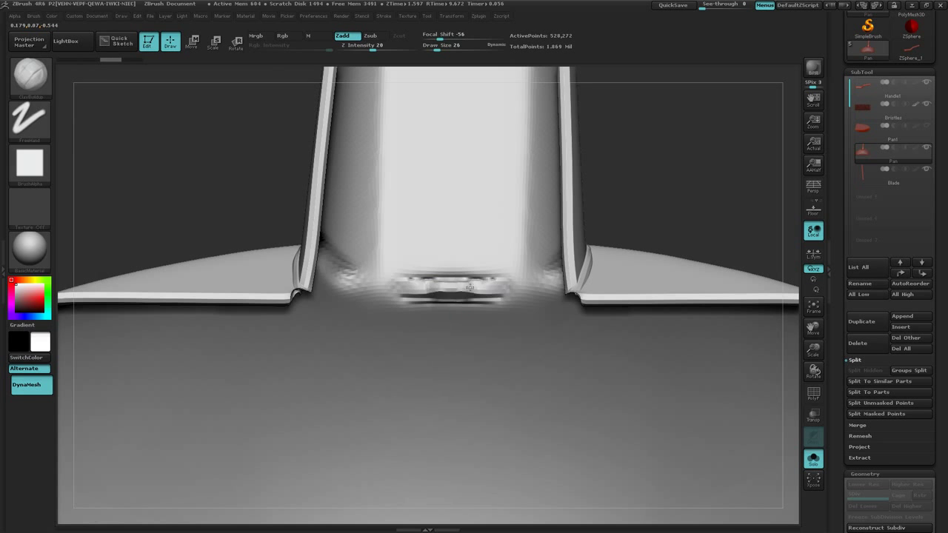
key(ctrl+z)
mouse_move(448, 296)
right_down()
mouse_move(446, 269)
mouse_move(454, 309)
mouse_move(448, 296)
right_up()
mouse_move(444, 295)
shift+mouse_down()
mouse_move(459, 290)
mouse_move(441, 283)
shift+mouse_up()
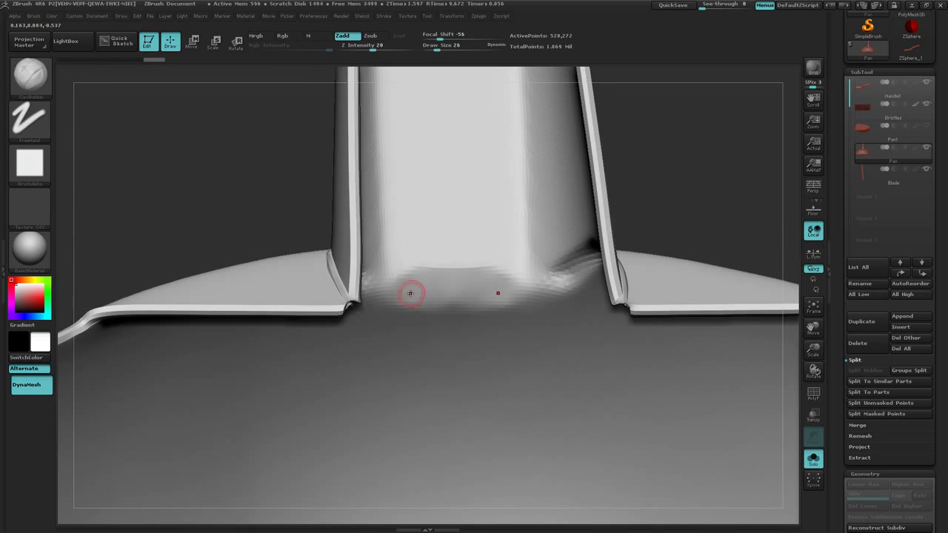
Fill the side creases where the handle meets the pan with a ClayBuildup stroke and smooth them
right_drag(410, 293, 349, 271)
drag(338, 272, 303, 247)
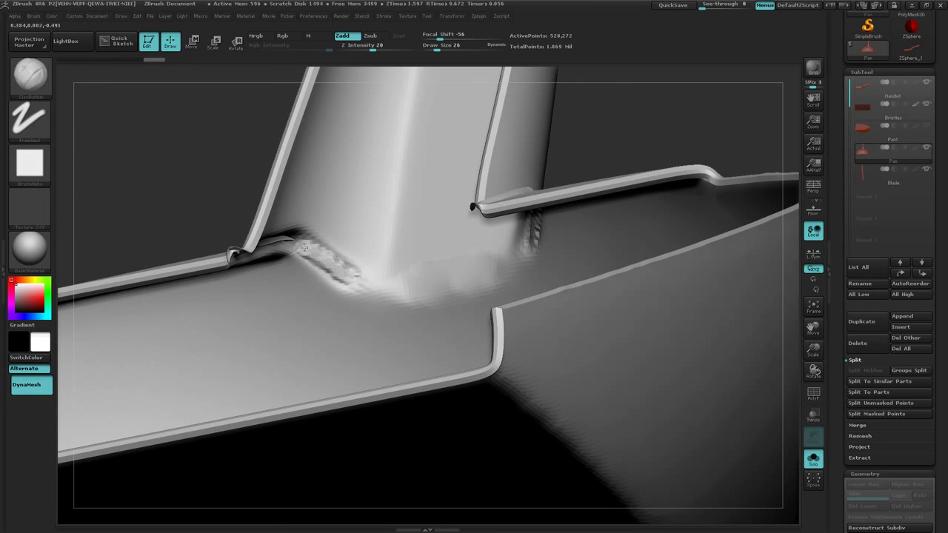
shift+drag(354, 280, 296, 244)
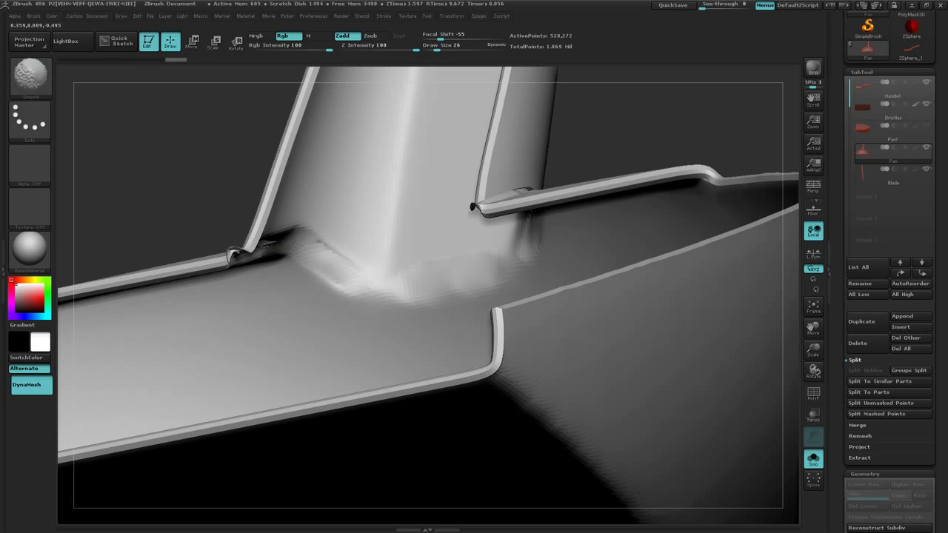
Smooth the built-up area at the middle of the handle's base where it blends into the pan
mouse_move(318, 265)
right_down()
mouse_move(320, 219)
mouse_move(340, 265)
right_up()
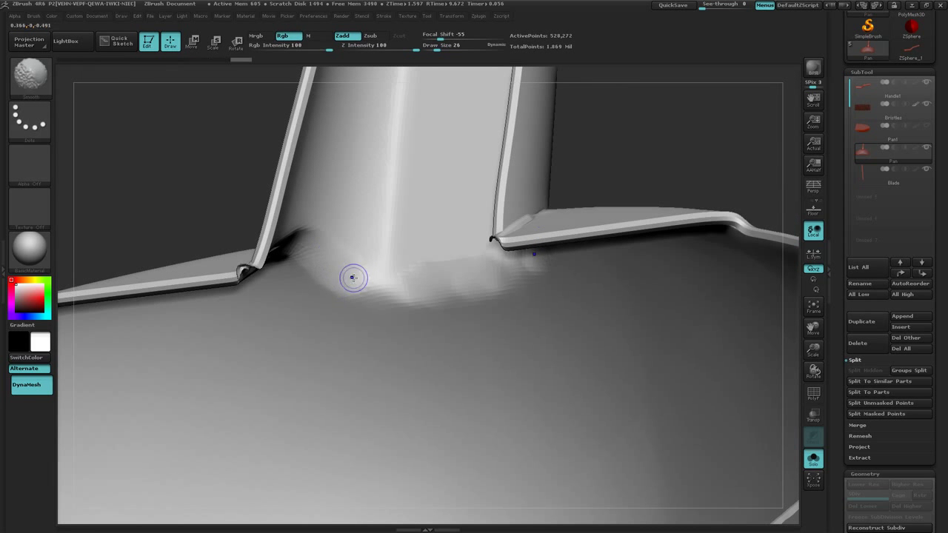
shift+drag(403, 281, 421, 287)
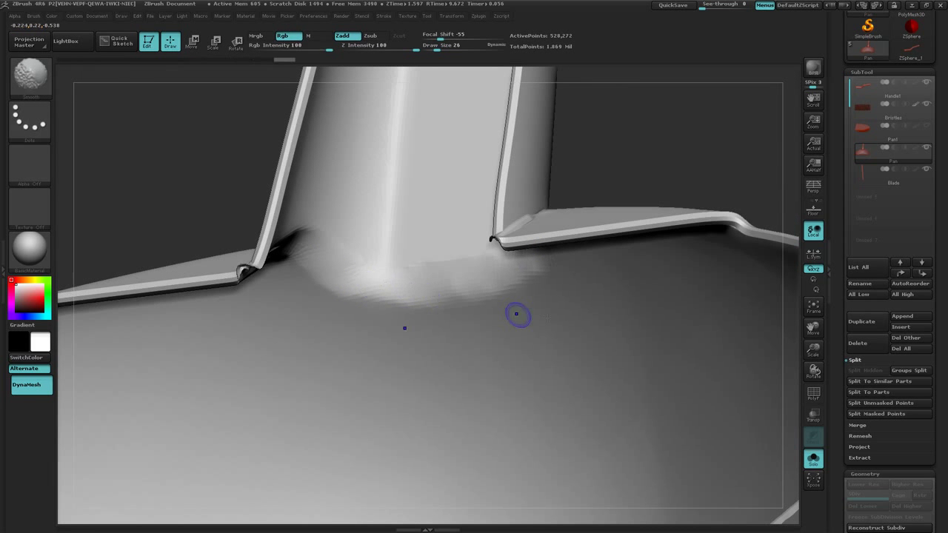
right_drag(433, 314, 450, 293)
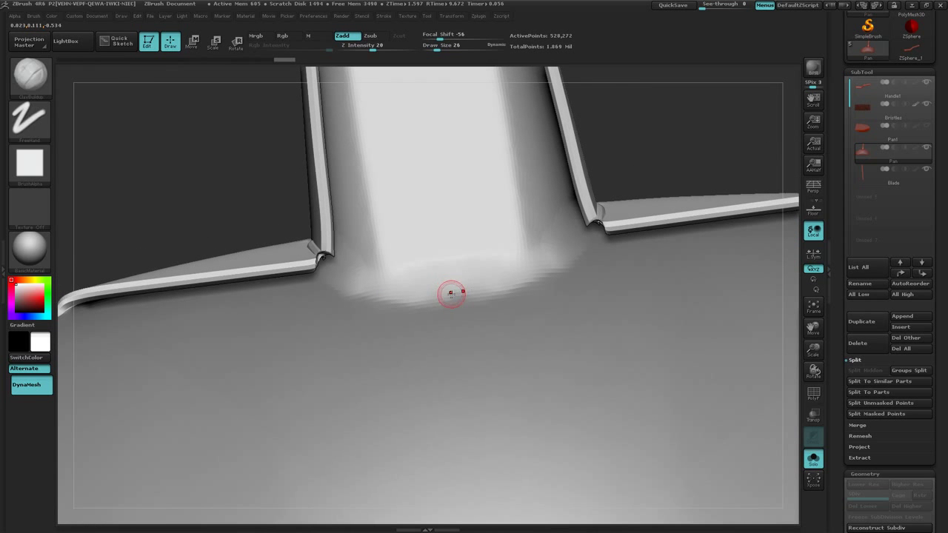
key(shift)
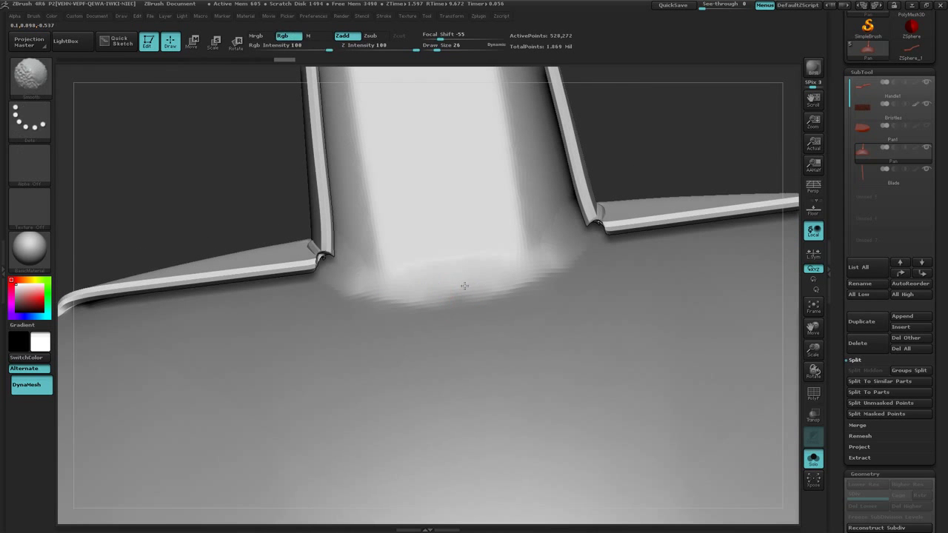
mouse_move(490, 290)
right_down()
mouse_move(457, 293)
mouse_move(495, 294)
mouse_move(440, 307)
mouse_move(446, 293)
right_up()
right_drag(363, 258, 311, 239)
right_drag(318, 203, 382, 275)
key(shift)
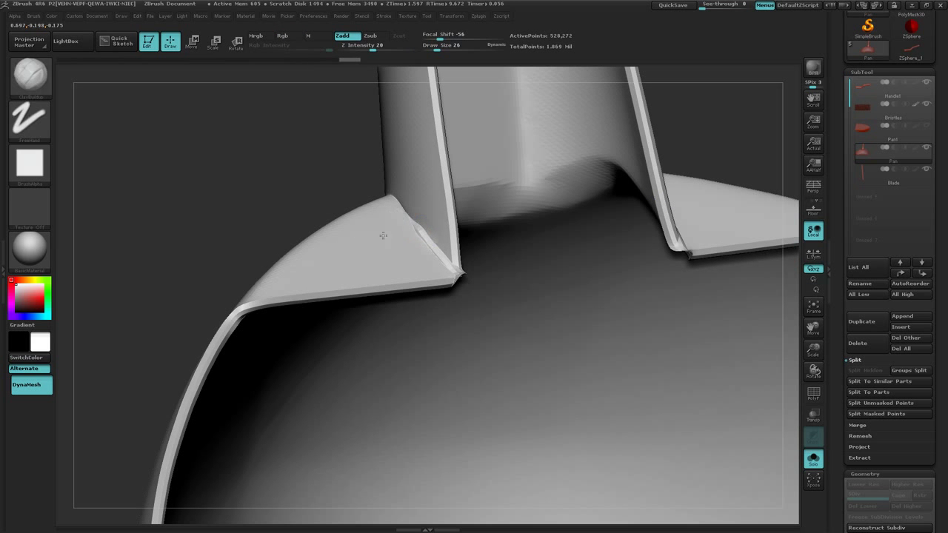
Fill the crease between the handle's side wall and the pan's flat rim with ClayBuildup and smooth it
mouse_move(382, 237)
right_down()
mouse_move(396, 249)
mouse_move(387, 222)
right_up()
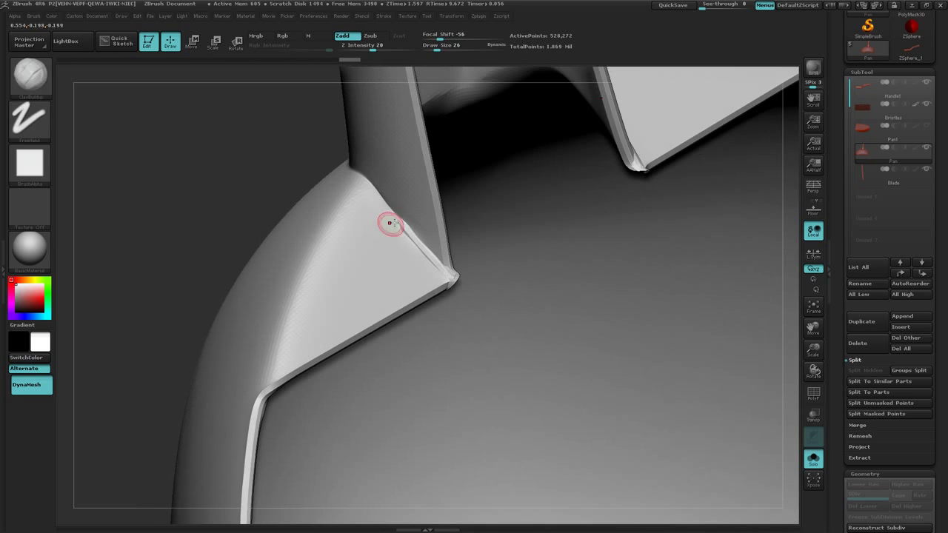
key(shift)
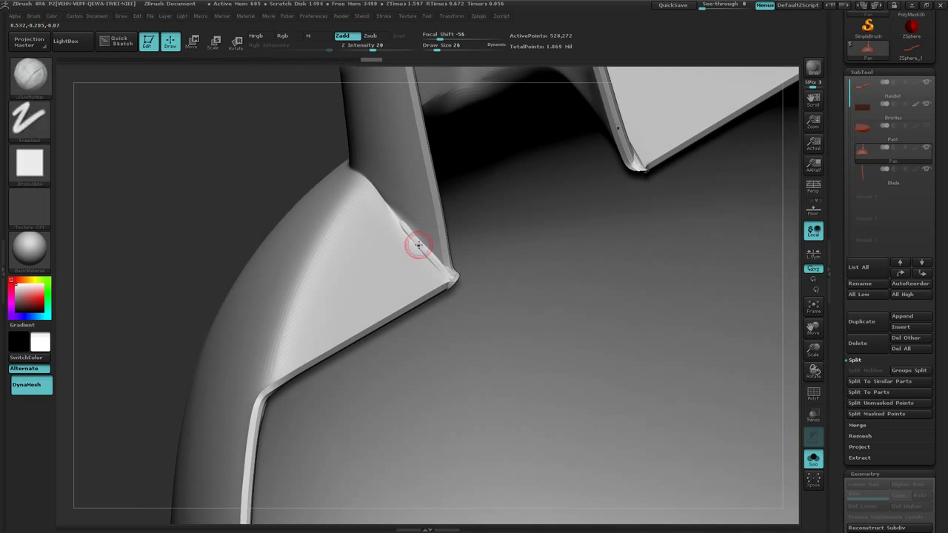
key(ctrl)
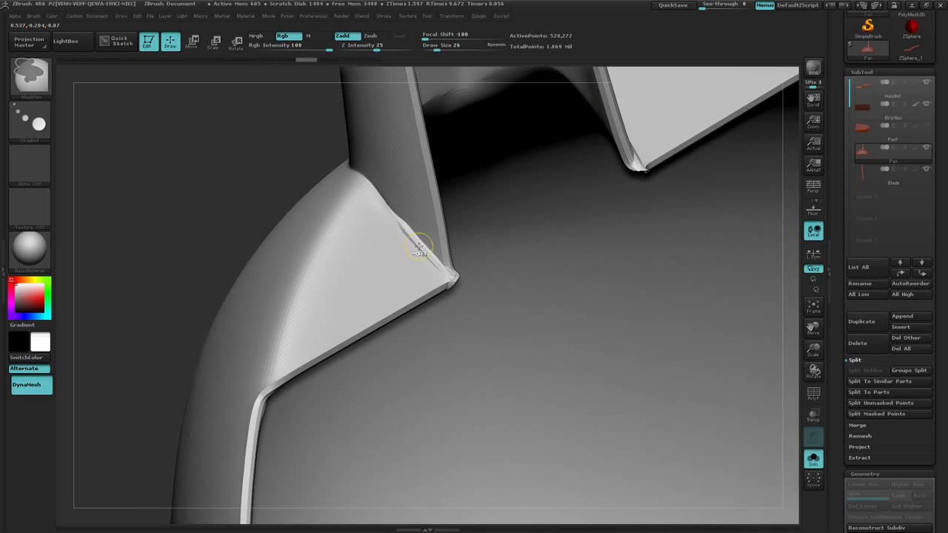
right_drag(419, 247, 422, 239)
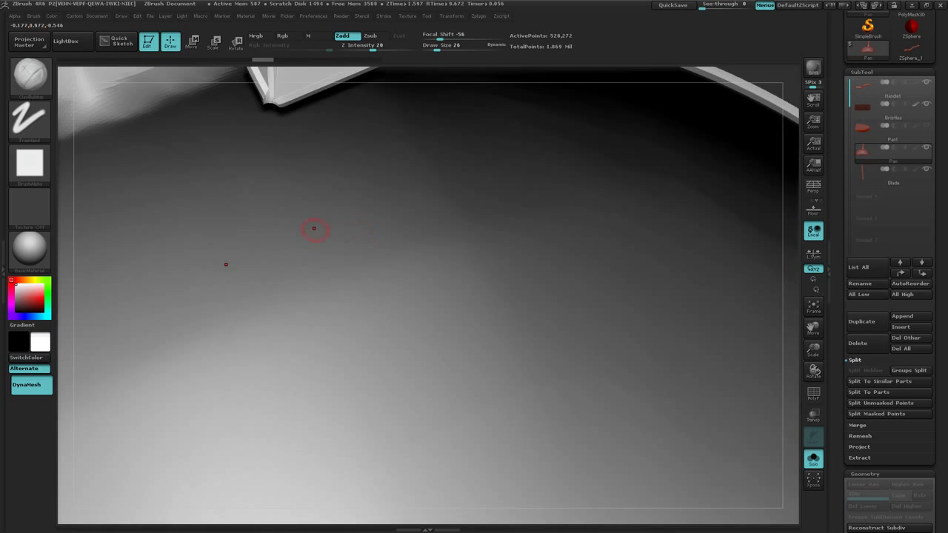
right_drag(300, 229, 441, 297)
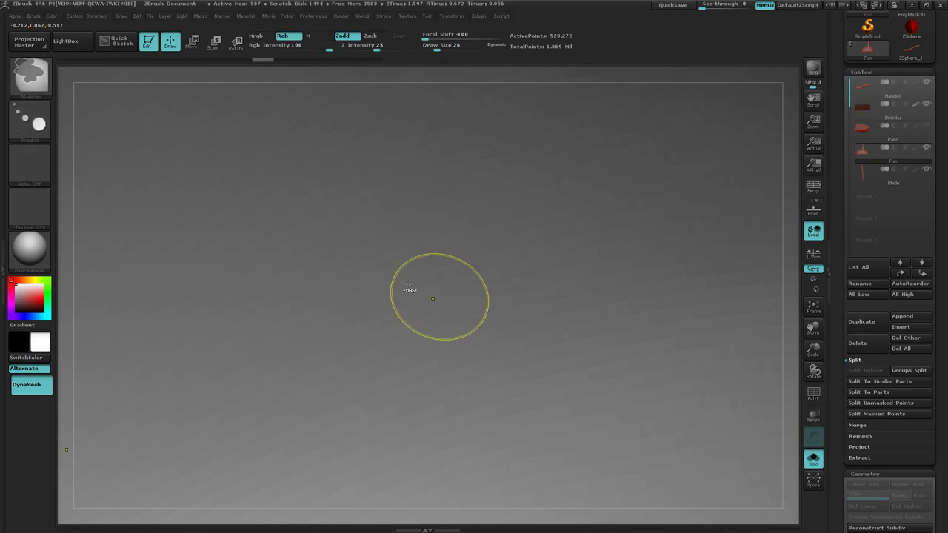
ctrl+right_drag(411, 242, 190, 188)
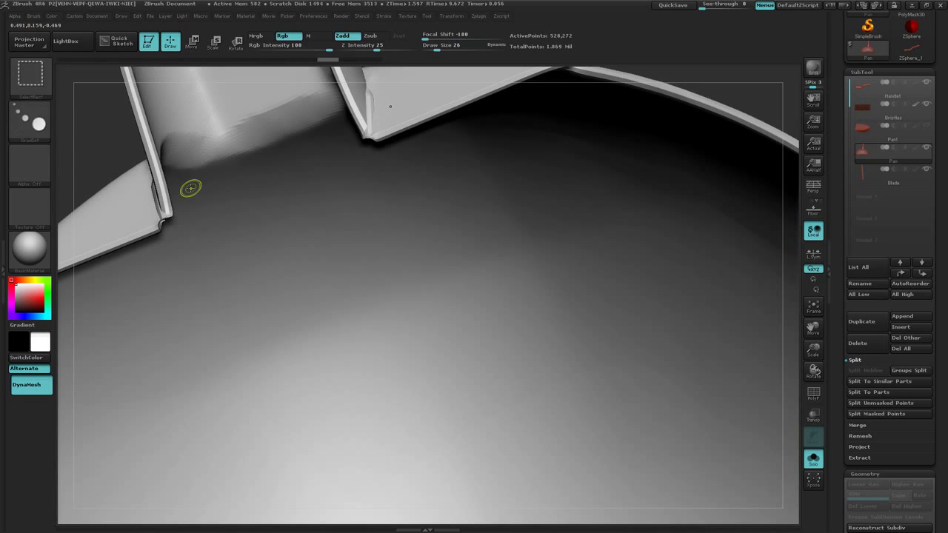
mouse_move(205, 185)
mouse_down()
mouse_move(239, 195)
mouse_move(244, 210)
mouse_move(254, 204)
mouse_up()
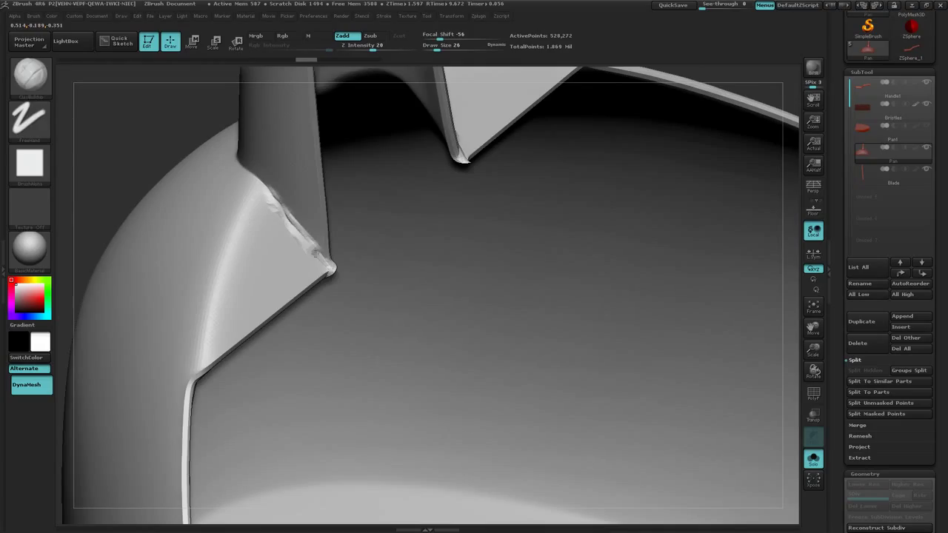
key(shift)
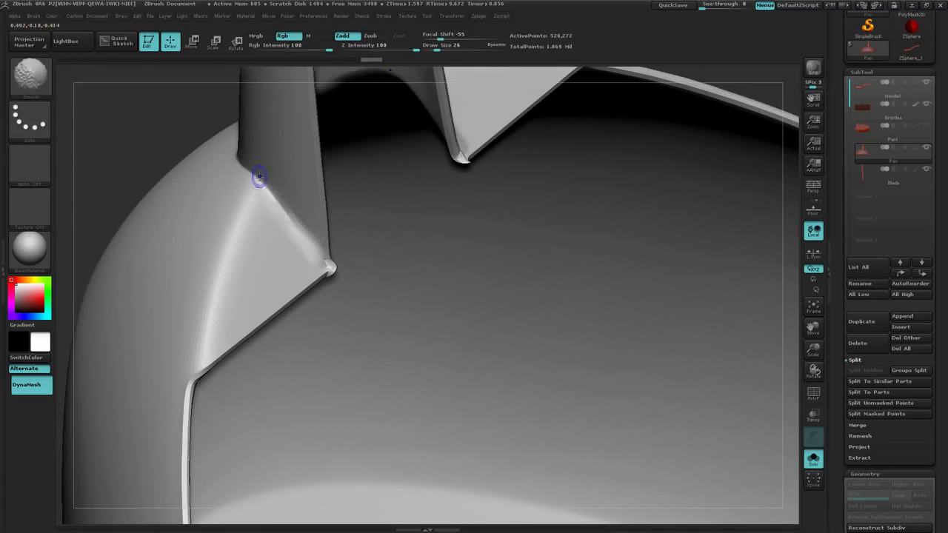
Smooth and touch up the notched corner where the handle's edge meets the pan's rim
mouse_move(272, 268)
right_down()
mouse_move(292, 250)
mouse_move(452, 272)
right_up()
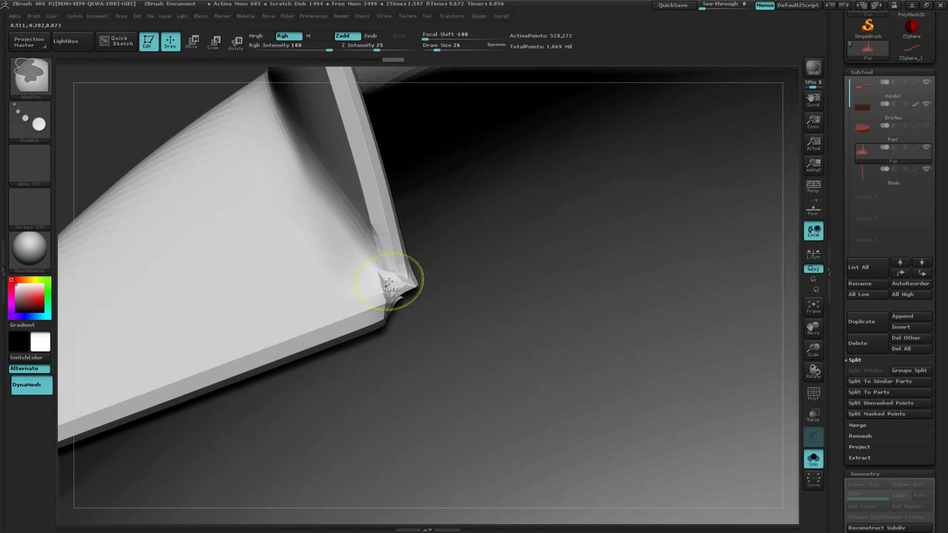
shift+drag(389, 281, 407, 288)
right_drag(435, 293, 434, 282)
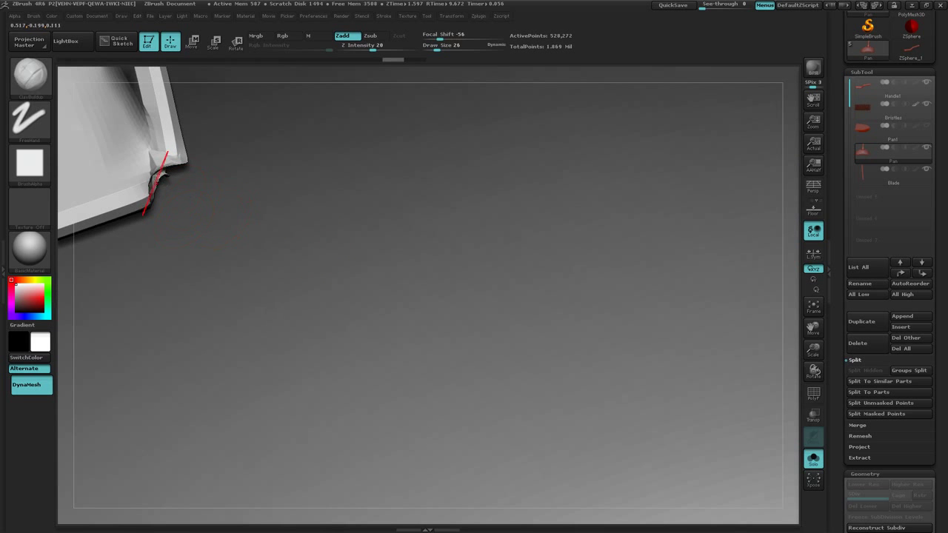
right_drag(160, 174, 194, 203)
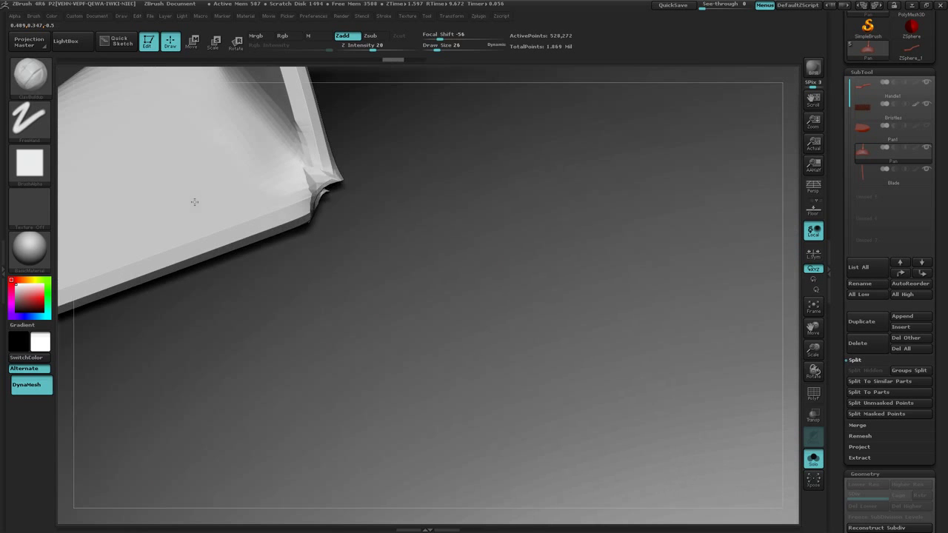
key(ctrl)
ctrl+click(305, 176)
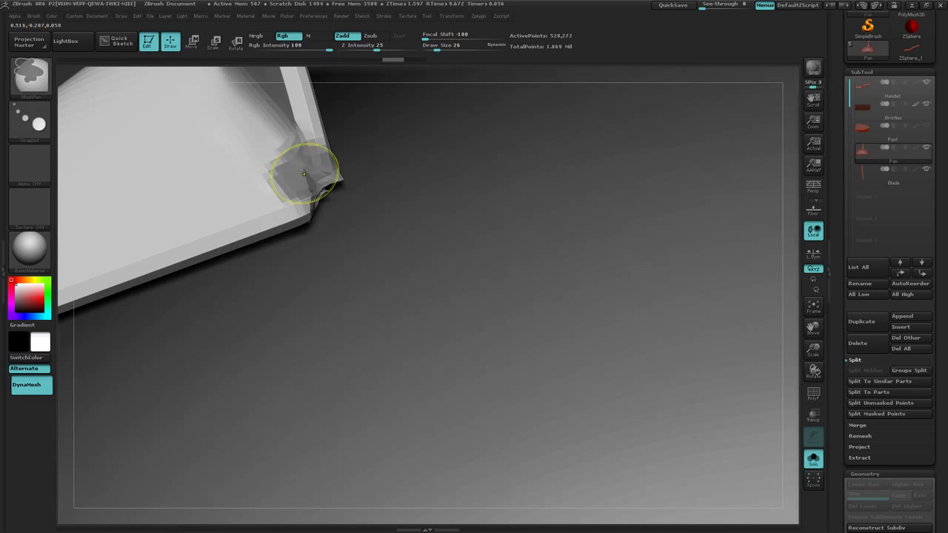
mouse_move(388, 231)
mouse_down()
mouse_move(403, 259)
mouse_move(395, 242)
mouse_move(361, 273)
mouse_up()
key(ctrl+z)
Isolate the handle and its junction with the pan using the SelectLasso brush, hiding the rest of the pan
mouse_move(428, 299)
ctrl+right_down()
mouse_move(311, 256)
mouse_move(437, 292)
mouse_move(407, 247)
mouse_move(408, 228)
mouse_move(413, 253)
ctrl+right_up()
ctrl+right_drag(452, 320, 592, 333)
mouse_move(459, 341)
ctrl+right_down()
mouse_move(485, 342)
mouse_move(445, 317)
mouse_move(437, 340)
mouse_move(442, 274)
mouse_move(420, 274)
mouse_move(427, 292)
mouse_move(158, 247)
mouse_move(247, 258)
mouse_move(275, 281)
mouse_move(229, 267)
mouse_move(325, 298)
mouse_move(131, 254)
mouse_move(222, 255)
mouse_move(216, 269)
ctrl+right_up()
key(ctrl)
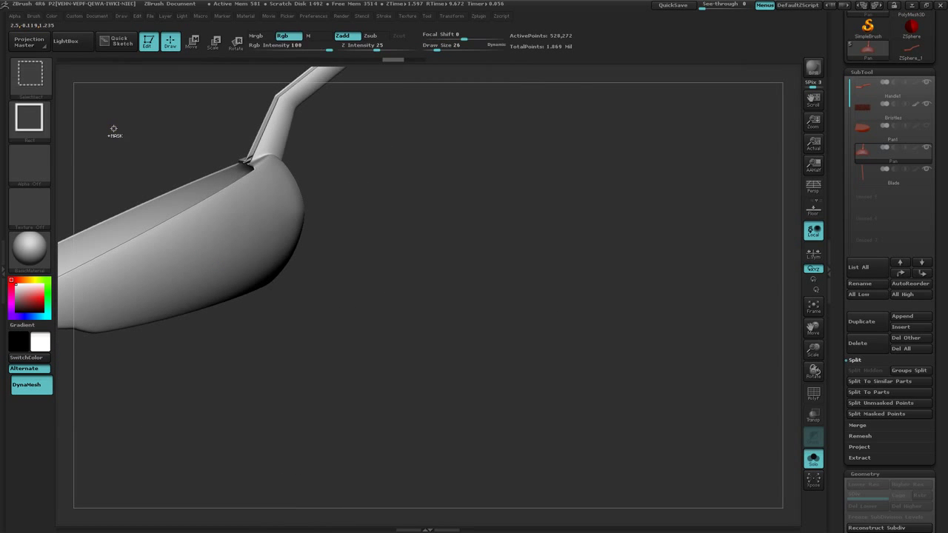
click(24, 79)
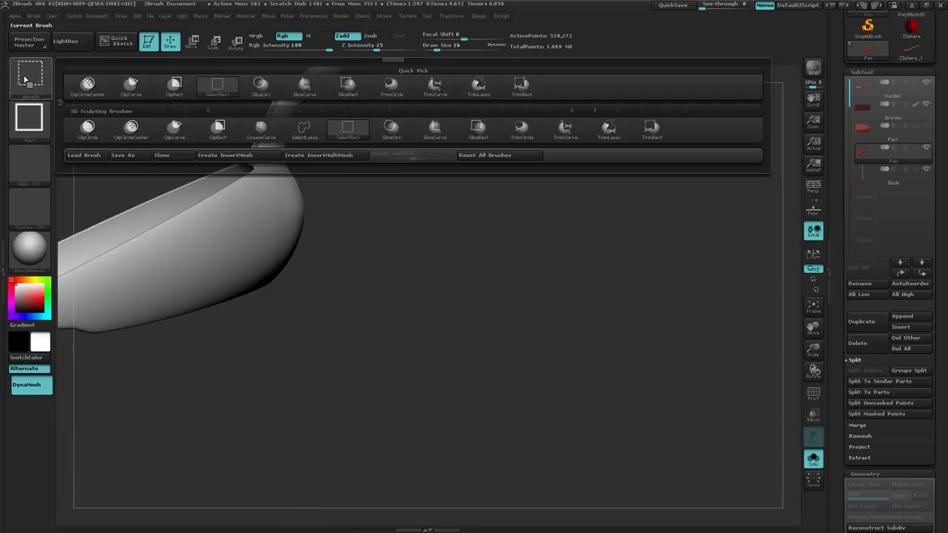
click(304, 134)
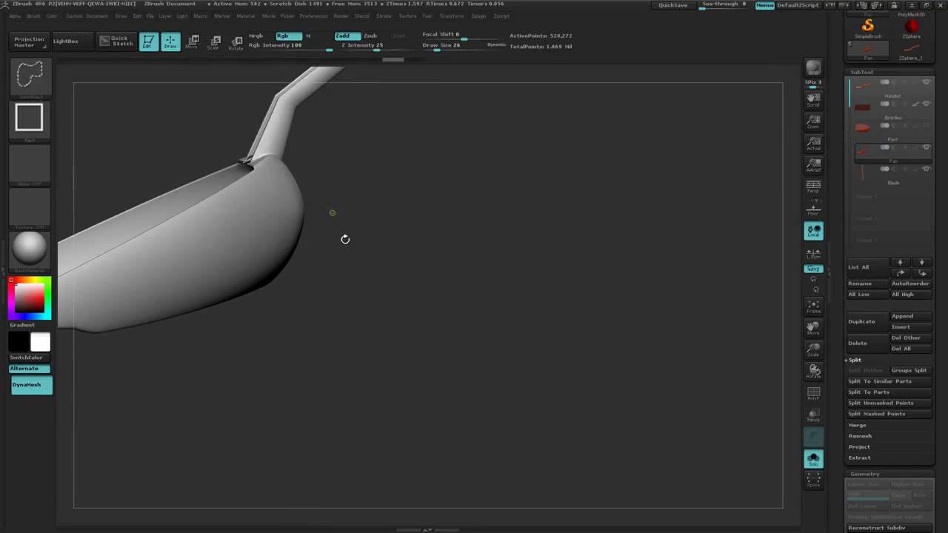
mouse_move(377, 208)
mouse_down()
mouse_move(401, 195)
mouse_move(371, 213)
mouse_up()
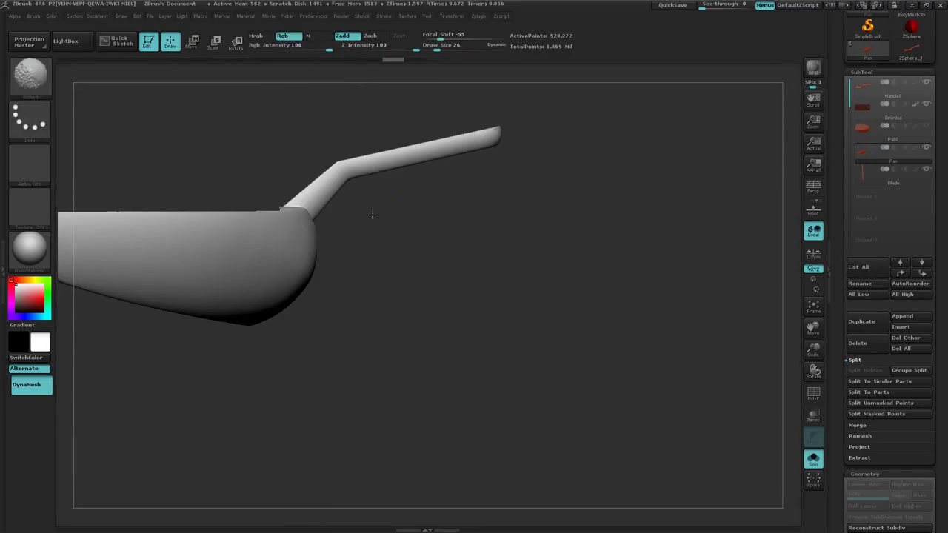
key(ctrl+shift)
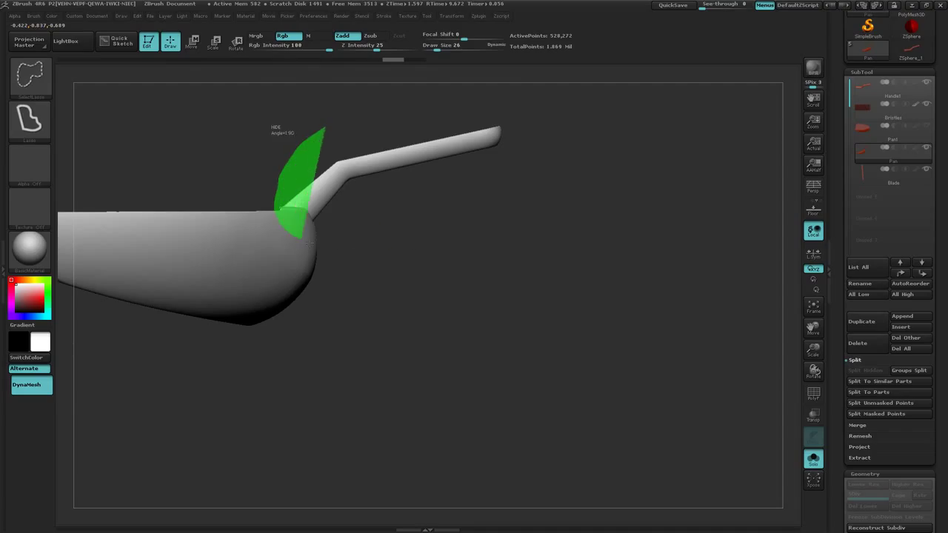
mouse_move(309, 243)
ctrl+shift+mouse_down()
mouse_move(508, 222)
mouse_move(511, 133)
mouse_move(385, 95)
mouse_move(325, 104)
ctrl+shift+mouse_up()
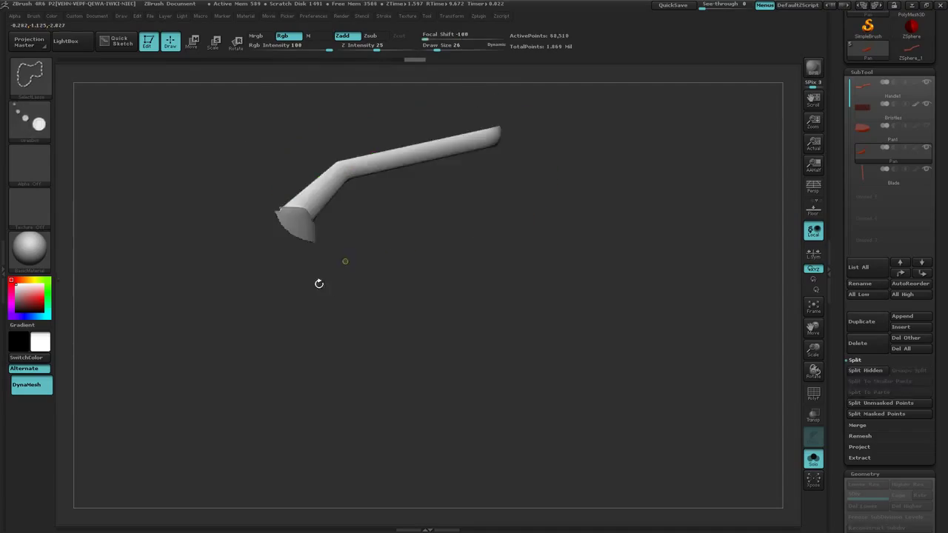
drag(318, 283, 333, 293)
Try to fill the groove between the handle and the pan's rim with ClayBuildup strokes and smooth it
mouse_move(116, 221)
ctrl+right_down()
mouse_move(278, 201)
mouse_move(223, 148)
mouse_move(268, 113)
ctrl+right_up()
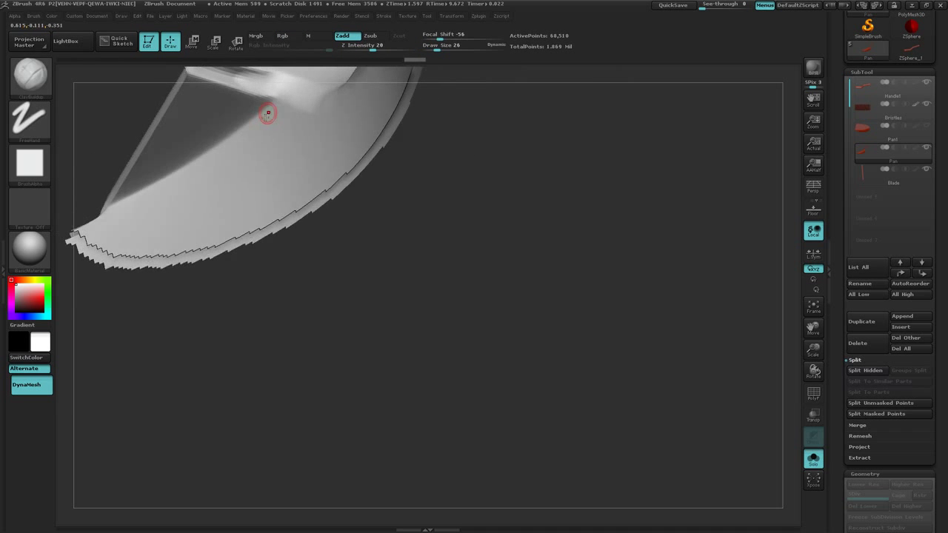
alt+right_drag(243, 148, 354, 319)
ctrl+right_drag(332, 259, 505, 235)
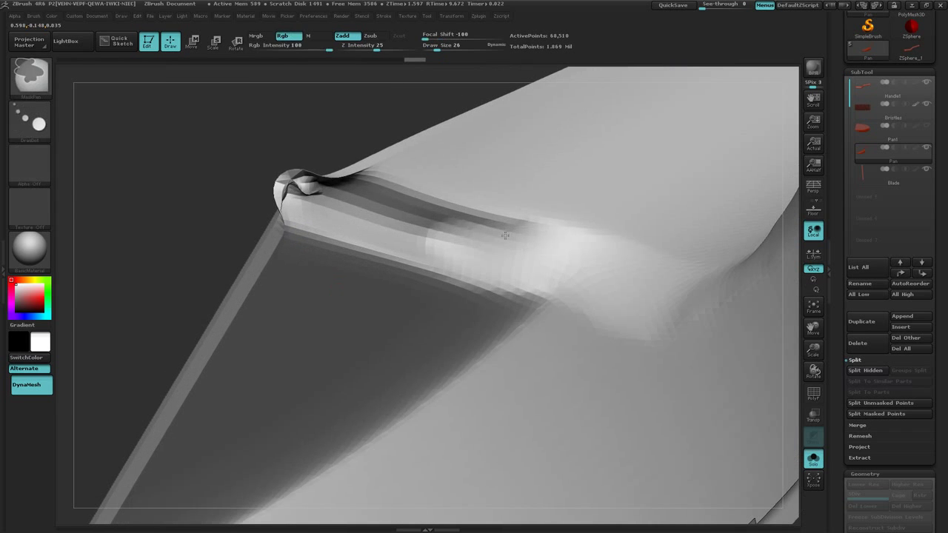
mouse_move(498, 245)
mouse_down()
mouse_move(348, 222)
mouse_move(306, 207)
mouse_move(294, 185)
mouse_up()
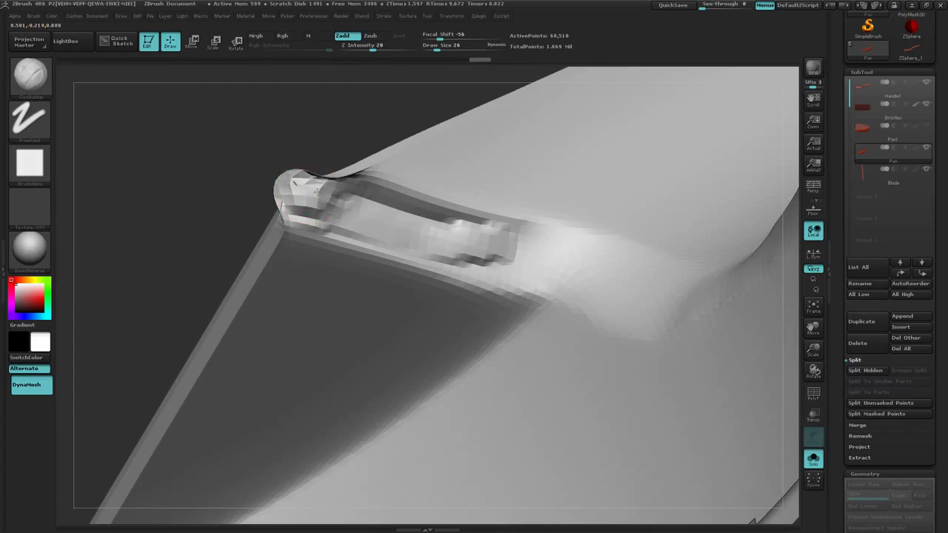
mouse_move(427, 209)
mouse_down()
mouse_move(348, 212)
mouse_move(487, 241)
mouse_move(467, 259)
mouse_move(527, 264)
mouse_up()
mouse_move(519, 255)
shift+mouse_down()
mouse_move(404, 233)
mouse_move(304, 197)
mouse_move(328, 201)
shift+mouse_up()
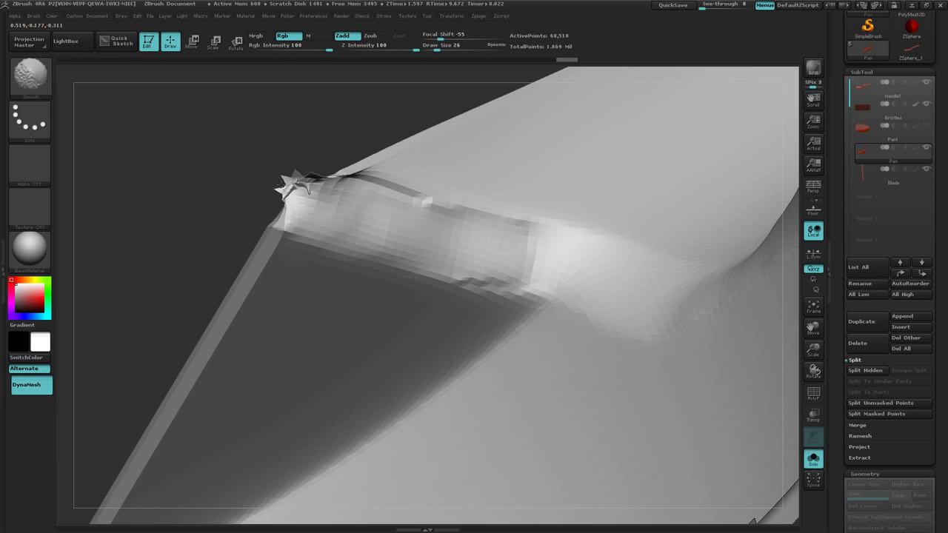
mouse_move(283, 182)
mouse_down()
mouse_move(402, 289)
mouse_move(442, 286)
mouse_move(380, 276)
mouse_up()
Undo the clay and smoothing strokes made along the groove beside the rim corner
key(ctrl+z)
key(ctrl+z)
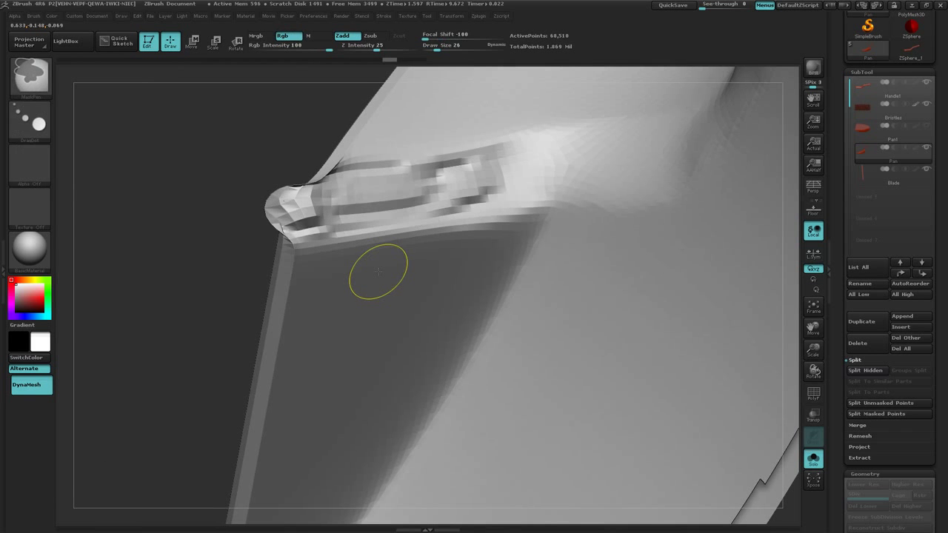
key(ctrl+z)
key(ctrl+z)
key(ctrl+z)
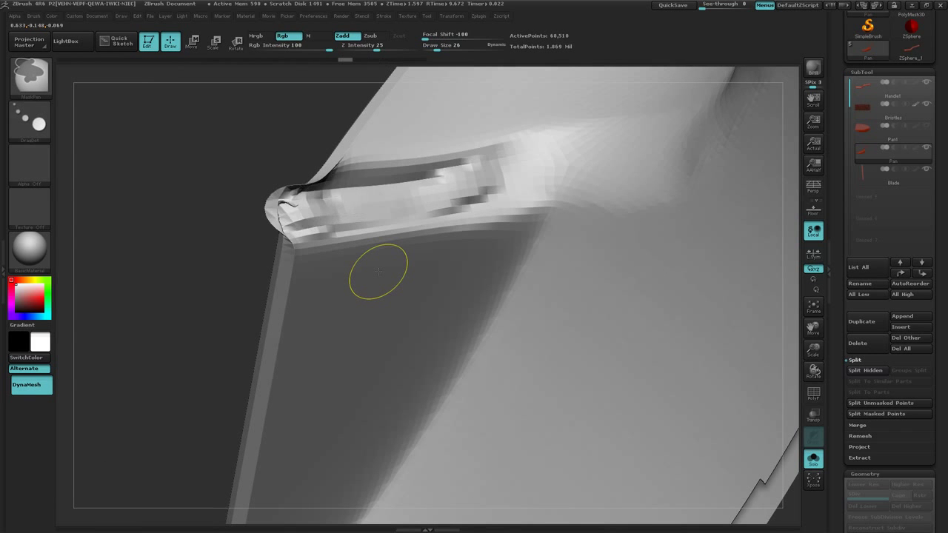
key(ctrl+z)
key(ctrl+z)
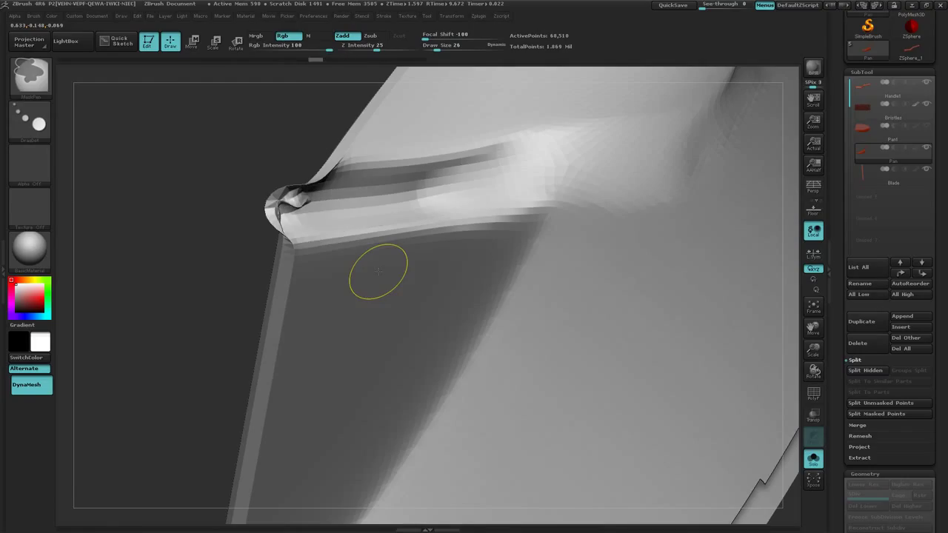
Fill the groove from the rim corner along the handle junction with ClayBuildup strokes and smooth them into the surface
key(b)
key(c)
key(b)
mouse_move(297, 201)
mouse_down()
mouse_move(302, 209)
mouse_move(289, 204)
mouse_move(377, 195)
mouse_up()
drag(319, 186, 362, 182)
mouse_move(328, 213)
mouse_down()
mouse_move(356, 205)
mouse_move(339, 219)
mouse_move(356, 218)
mouse_move(451, 197)
mouse_up()
drag(362, 192, 459, 178)
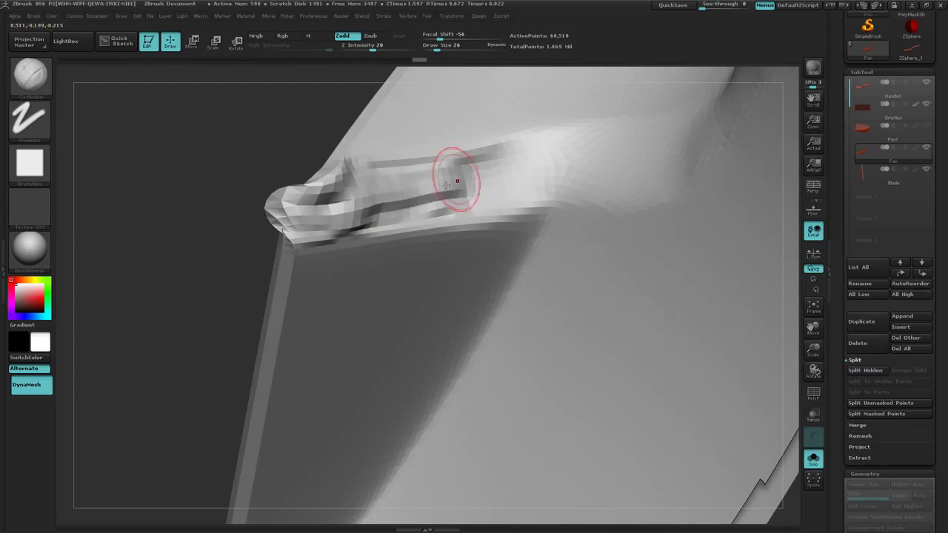
mouse_move(400, 208)
mouse_down()
mouse_move(505, 184)
mouse_move(507, 169)
mouse_up()
mouse_move(429, 194)
mouse_down()
mouse_move(468, 200)
mouse_move(511, 186)
mouse_up()
mouse_move(430, 211)
shift+mouse_down()
mouse_move(523, 172)
mouse_move(382, 215)
mouse_move(430, 174)
shift+mouse_up()
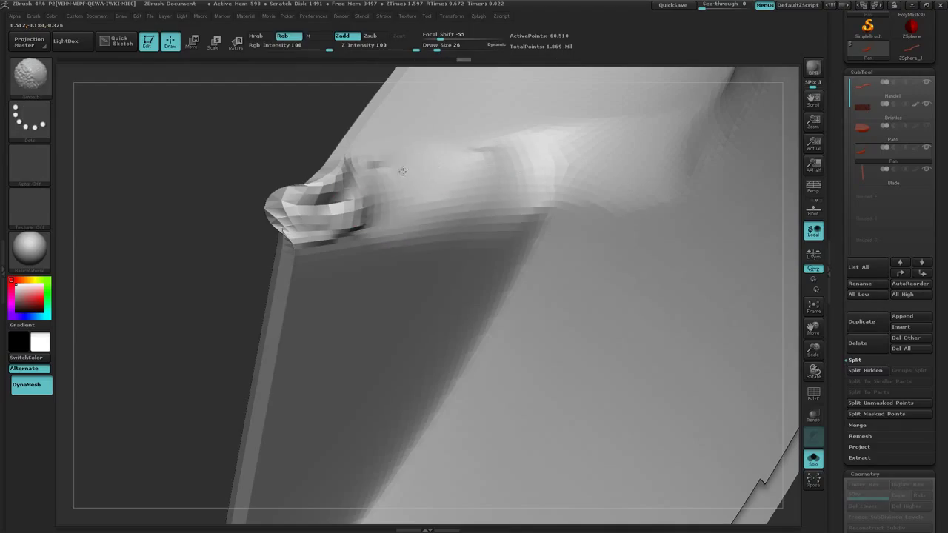
shift+drag(325, 222, 370, 219)
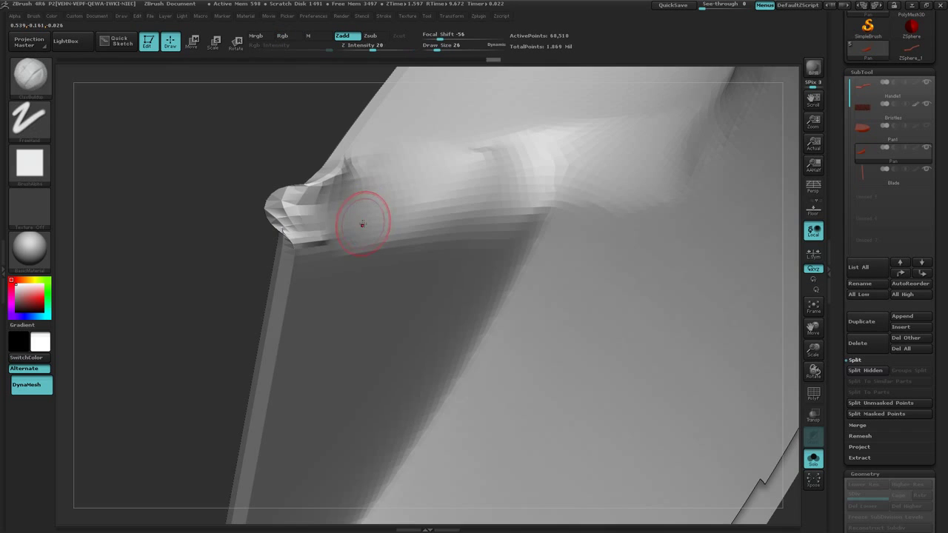
Choose the Move brush for reshaping the jagged rim corner where the handle meets the pan
mouse_move(362, 224)
right_down()
mouse_move(397, 262)
mouse_move(415, 264)
mouse_move(425, 235)
mouse_move(406, 182)
right_up()
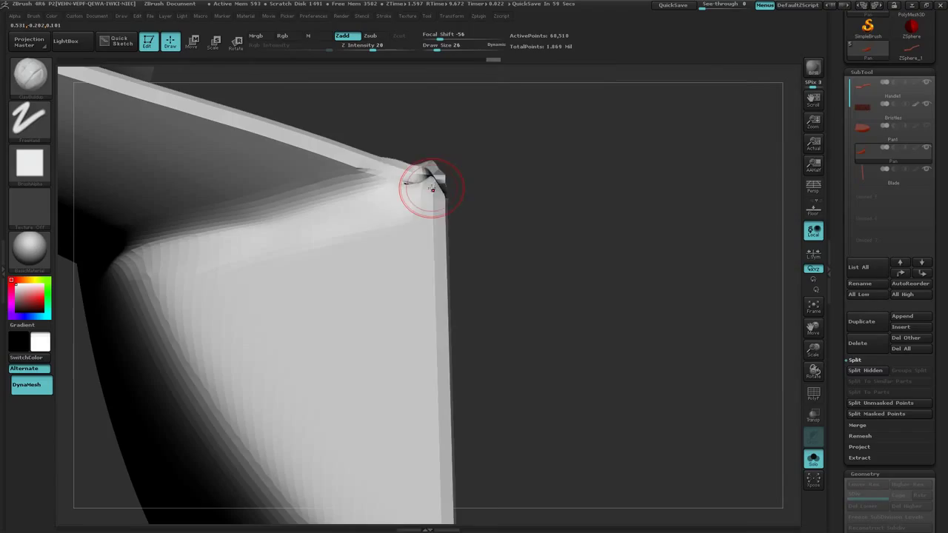
key(space)
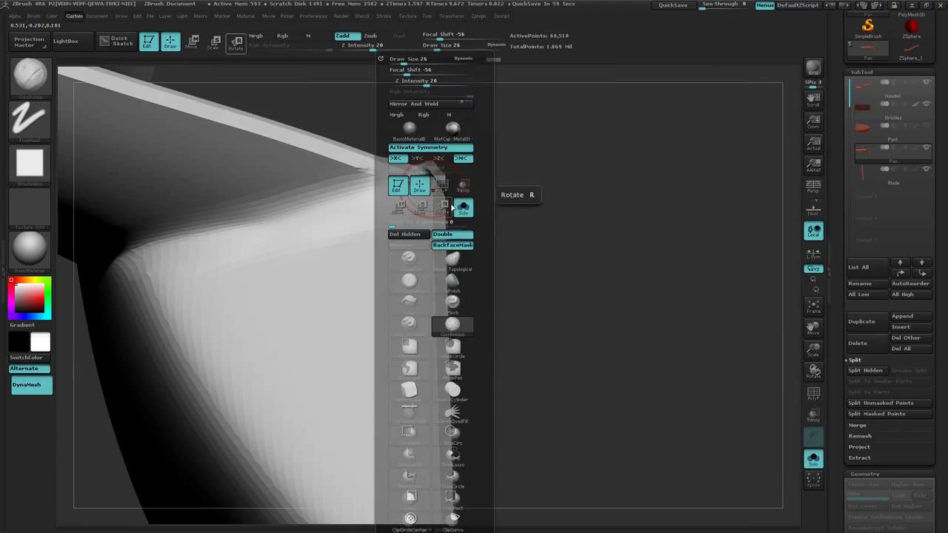
click(452, 258)
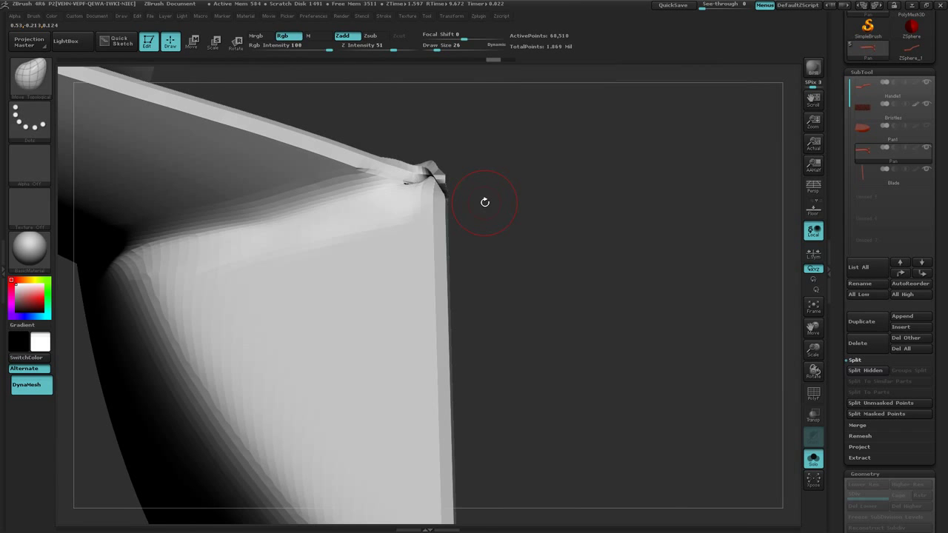
key(b)
key(m)
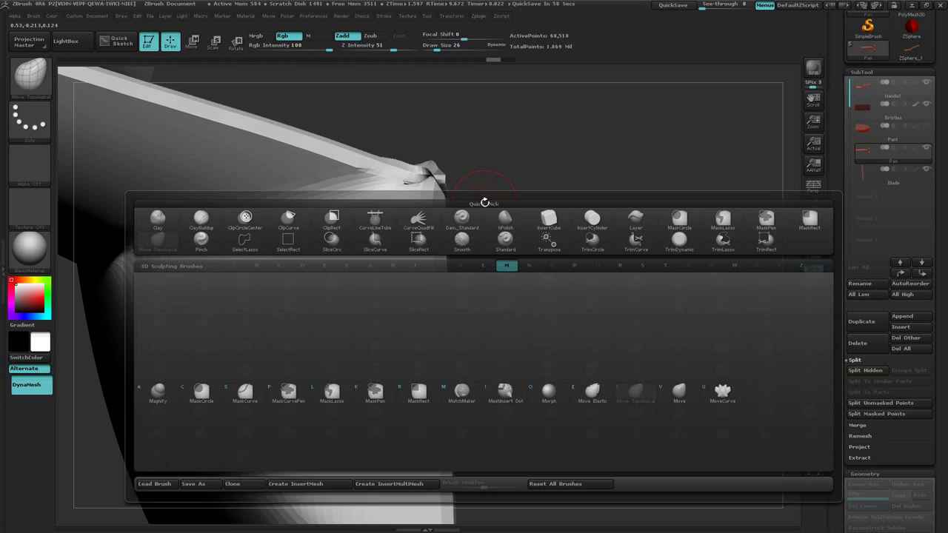
key(v)
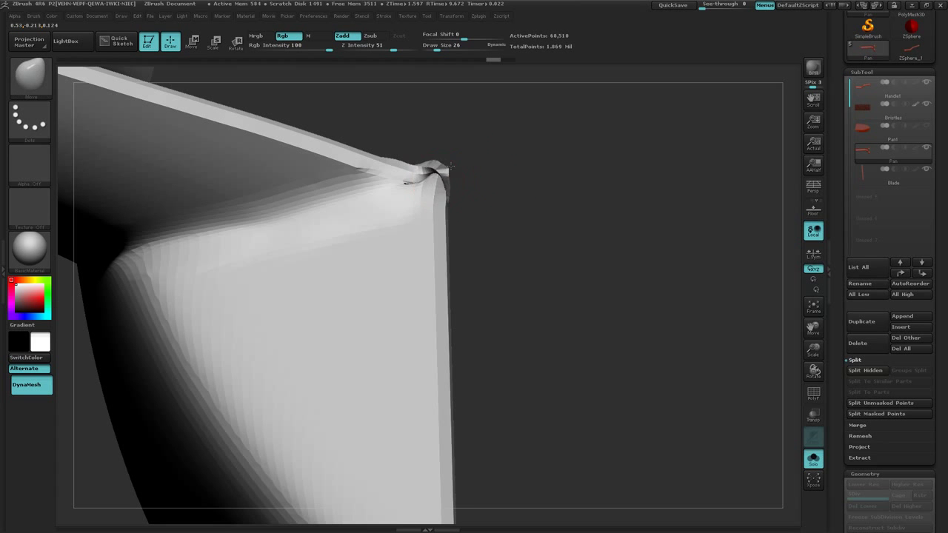
Try to pull the jagged rim corner into shape with Move strokes and smooth the area around it
drag(518, 181, 479, 203)
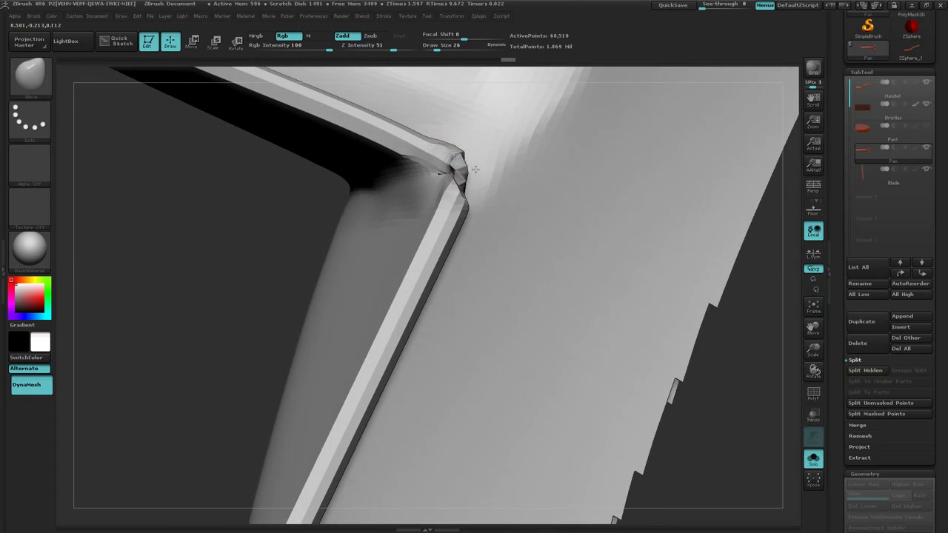
drag(500, 171, 499, 170)
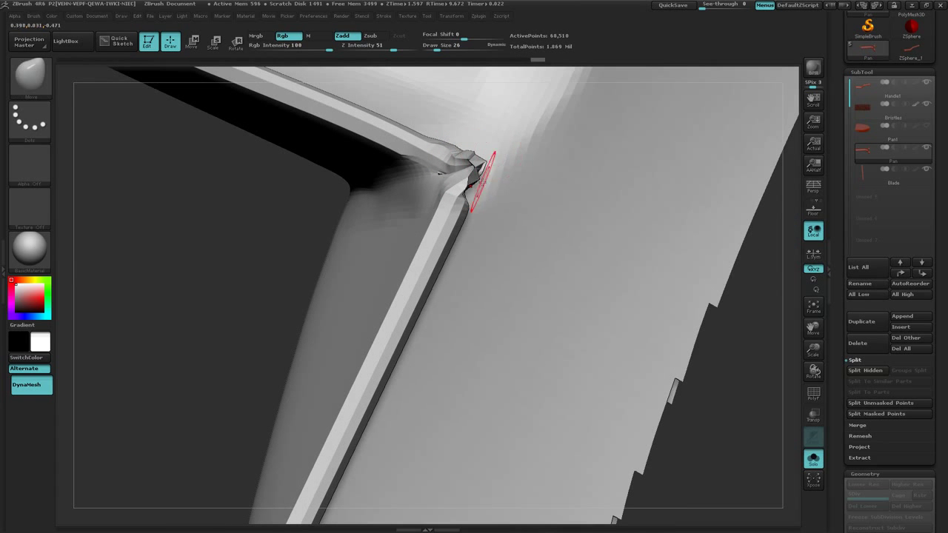
key(ctrl+z)
key(ctrl+z)
drag(489, 182, 497, 192)
right_drag(497, 192, 505, 201)
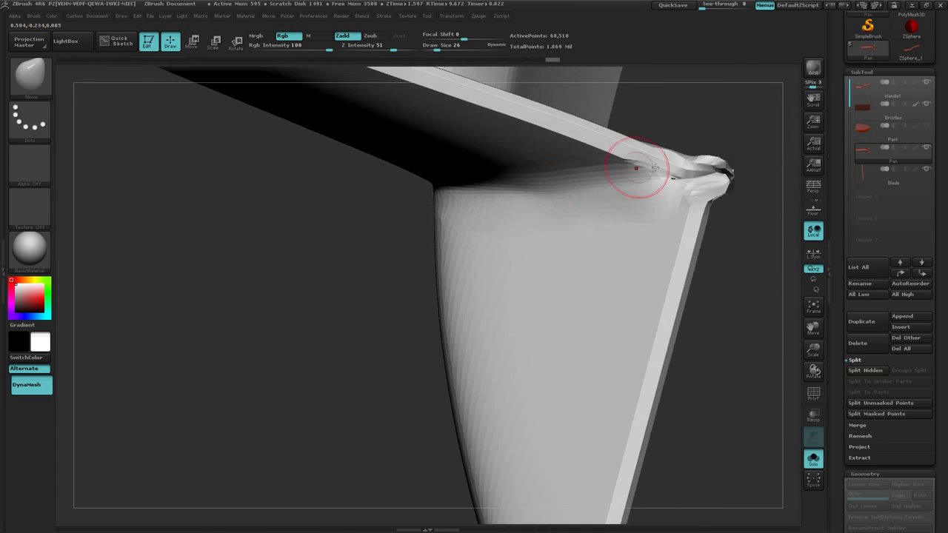
shift+right_drag(737, 157, 688, 184)
alt+right_drag(663, 245, 468, 253)
shift+drag(648, 261, 636, 269)
right_drag(636, 269, 615, 298)
Step back and forth through the undo history to remove the Move and smoothing strokes at the rim corner
key(ctrl+z)
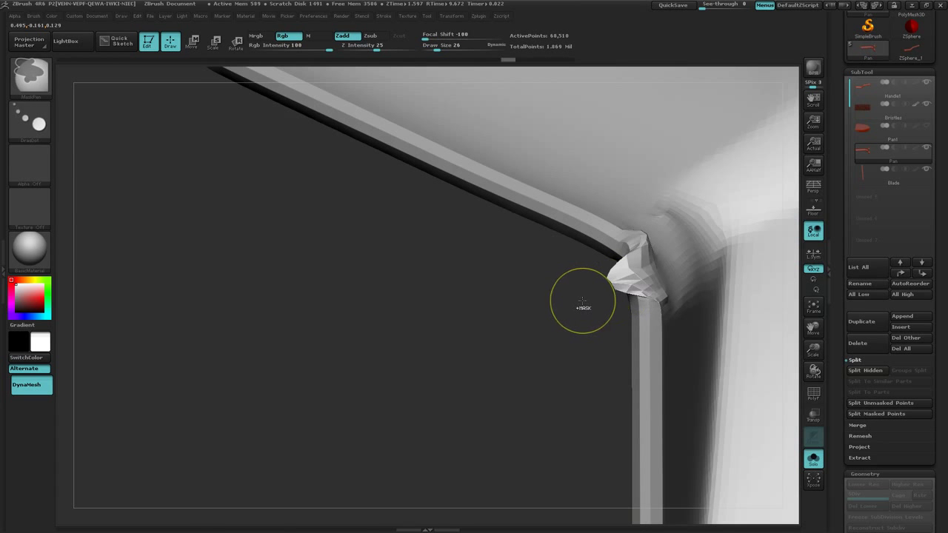
key(ctrl+z)
key(ctrl+shift+z)
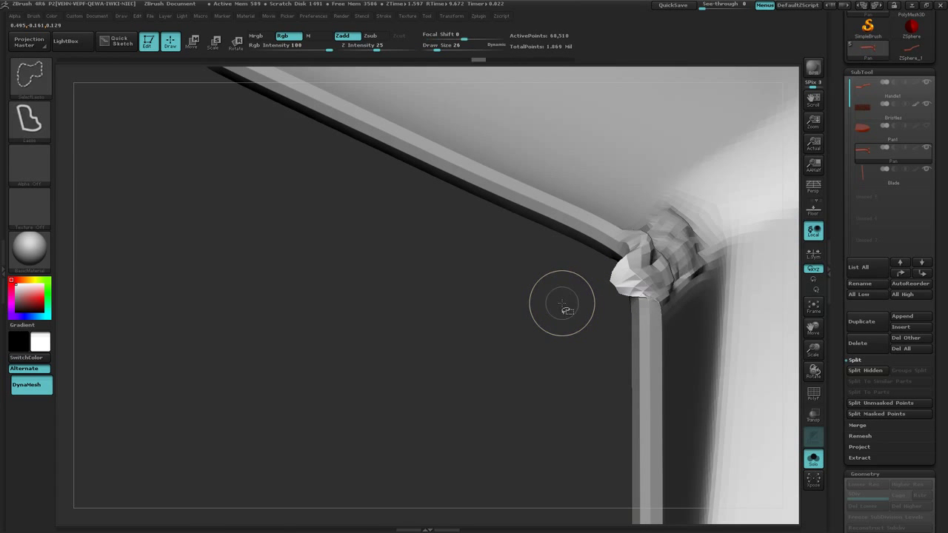
key(ctrl+shift+z)
mouse_move(540, 302)
right_down()
mouse_move(557, 296)
mouse_move(596, 234)
right_up()
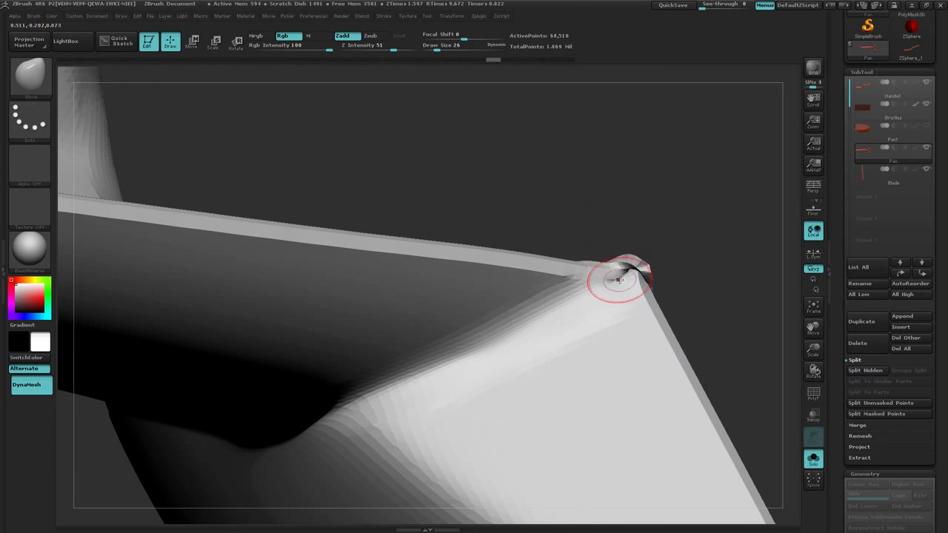
key(ctrl)
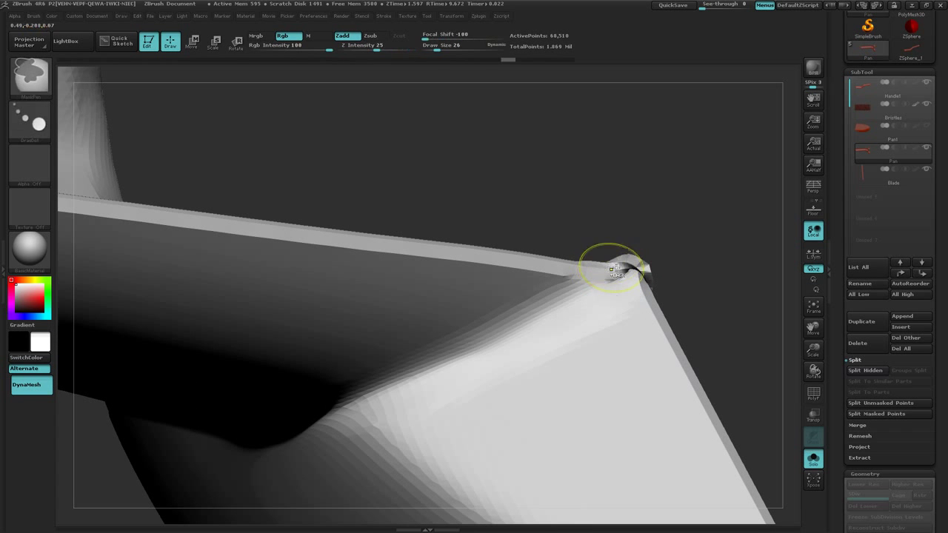
key(ctrl+z)
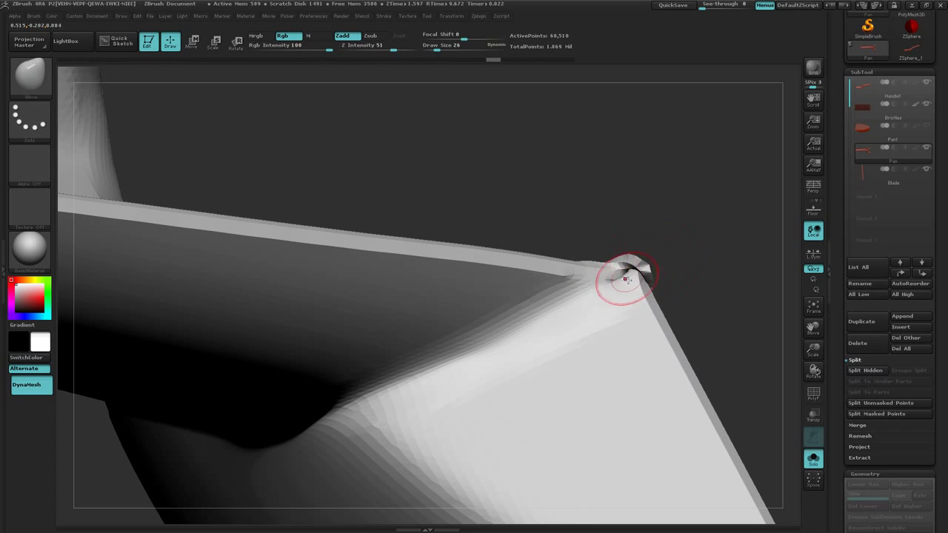
Smooth the inner surface below the rim corner where the handle blends into the pan
mouse_move(639, 287)
right_down()
mouse_move(630, 239)
mouse_move(592, 245)
mouse_move(604, 270)
mouse_move(626, 263)
mouse_move(628, 281)
mouse_move(631, 265)
mouse_move(635, 298)
mouse_move(589, 258)
mouse_move(606, 163)
right_up()
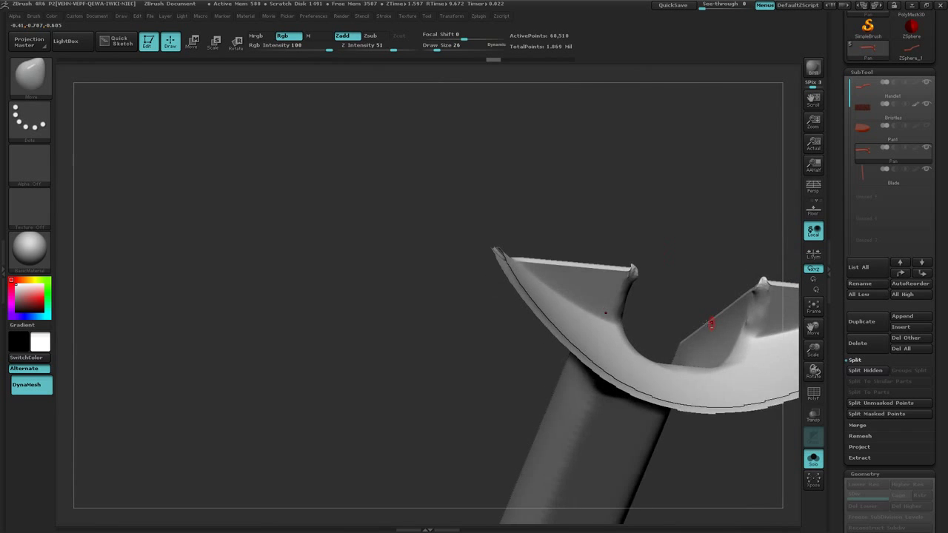
right_drag(710, 323, 477, 334)
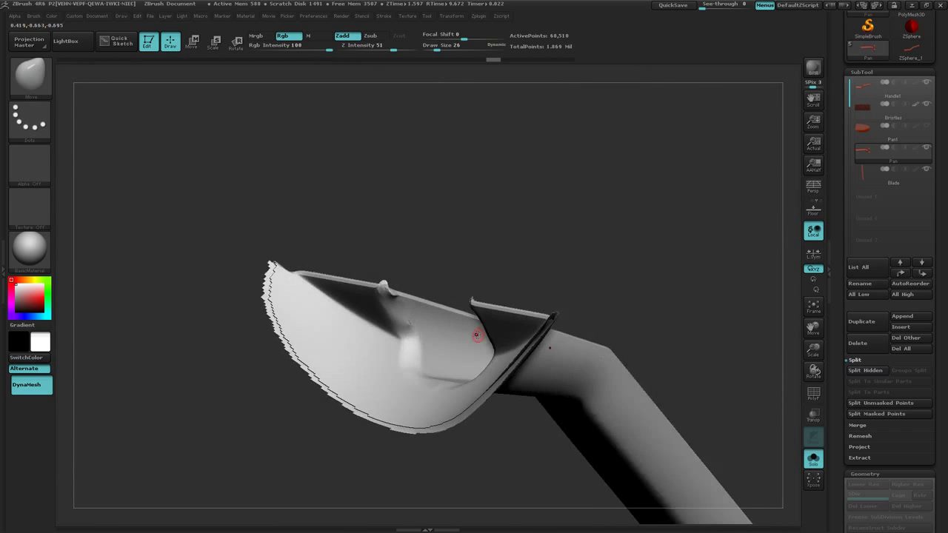
mouse_move(411, 331)
ctrl+right_down()
mouse_move(421, 309)
mouse_move(415, 318)
ctrl+right_up()
shift+drag(408, 311, 393, 310)
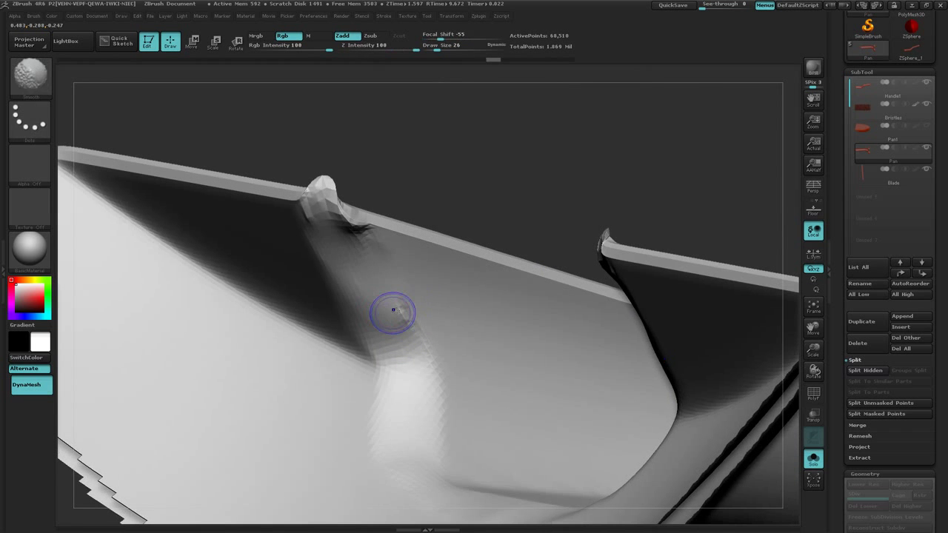
shift+drag(426, 361, 459, 380)
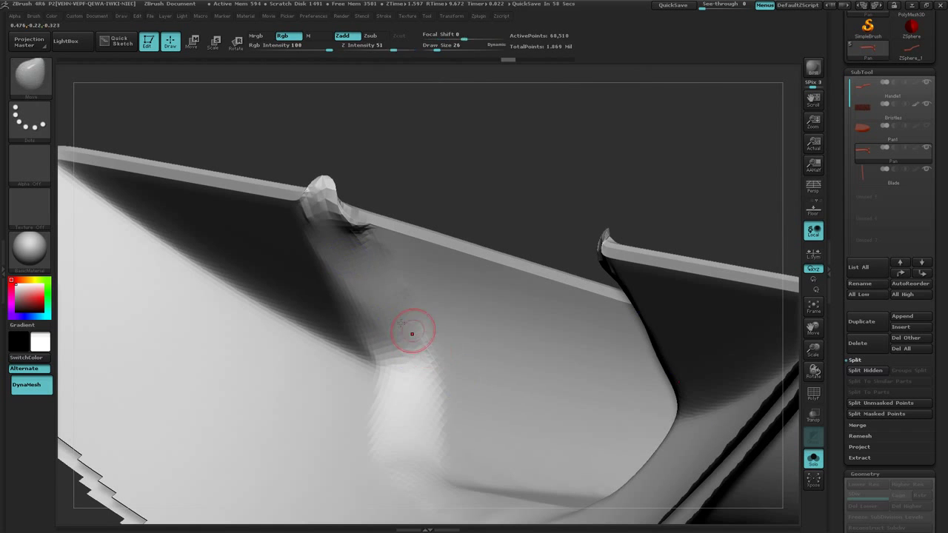
mouse_move(394, 310)
right_down()
mouse_move(437, 364)
mouse_move(520, 420)
mouse_move(471, 394)
mouse_move(494, 416)
mouse_move(506, 365)
mouse_move(426, 350)
mouse_move(540, 314)
mouse_move(546, 296)
right_up()
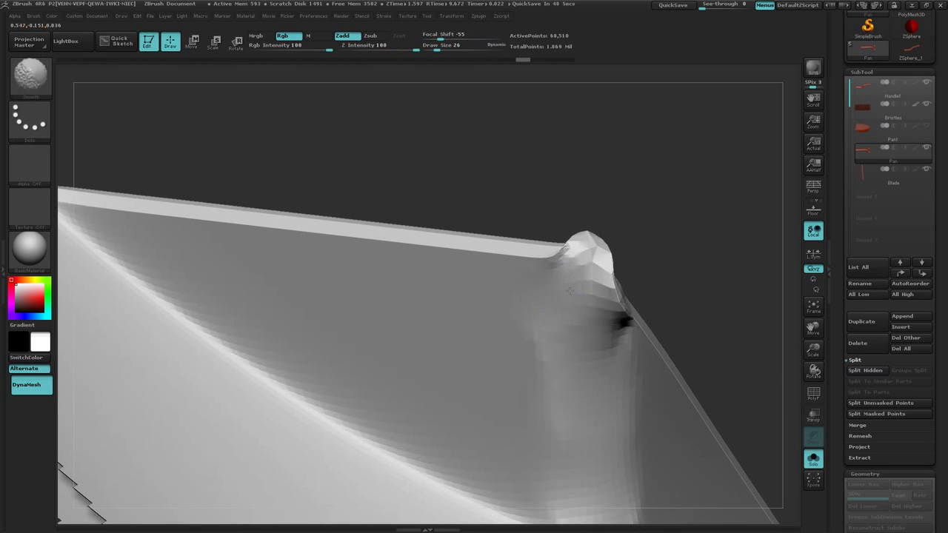
mouse_move(477, 348)
right_down()
mouse_move(489, 281)
mouse_move(484, 410)
mouse_move(491, 422)
mouse_move(528, 436)
mouse_move(518, 443)
mouse_move(501, 447)
mouse_move(472, 368)
mouse_move(505, 402)
mouse_move(364, 374)
mouse_move(365, 386)
right_up()
alt+right_drag(453, 397, 318, 330)
drag(333, 324, 338, 328)
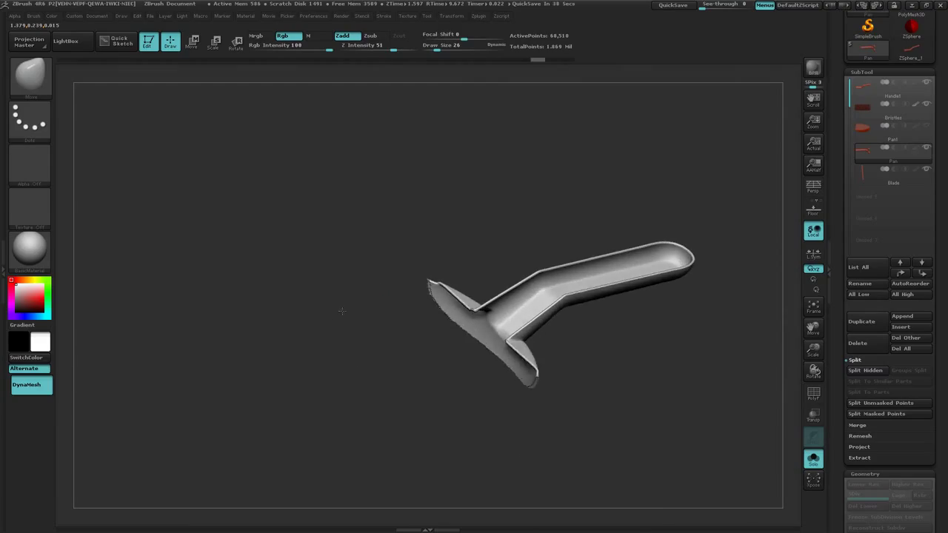
Unhide the rest of the pan mesh
key(ctrl+shift)
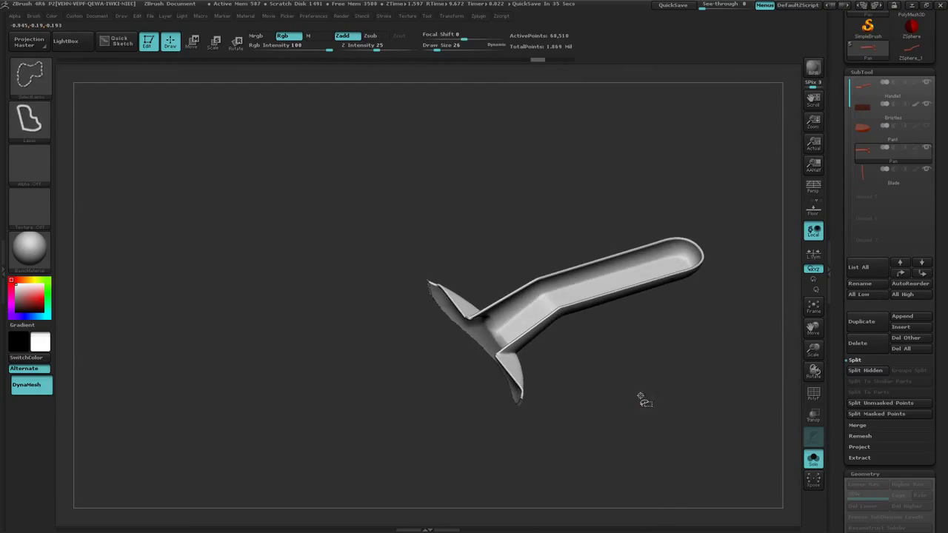
ctrl+shift+click(715, 387)
mouse_move(630, 400)
mouse_down()
mouse_move(596, 386)
mouse_move(572, 399)
mouse_move(581, 376)
mouse_move(622, 406)
mouse_move(608, 368)
mouse_up()
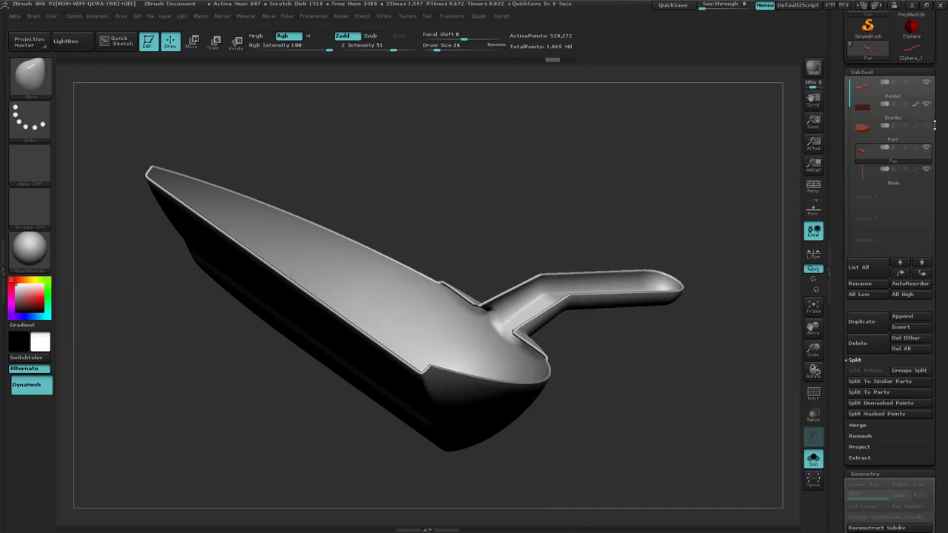
Turn off Solo mode to show the brush together with the dustpan, and quick-save the project
mouse_move(929, 110)
click(813, 460)
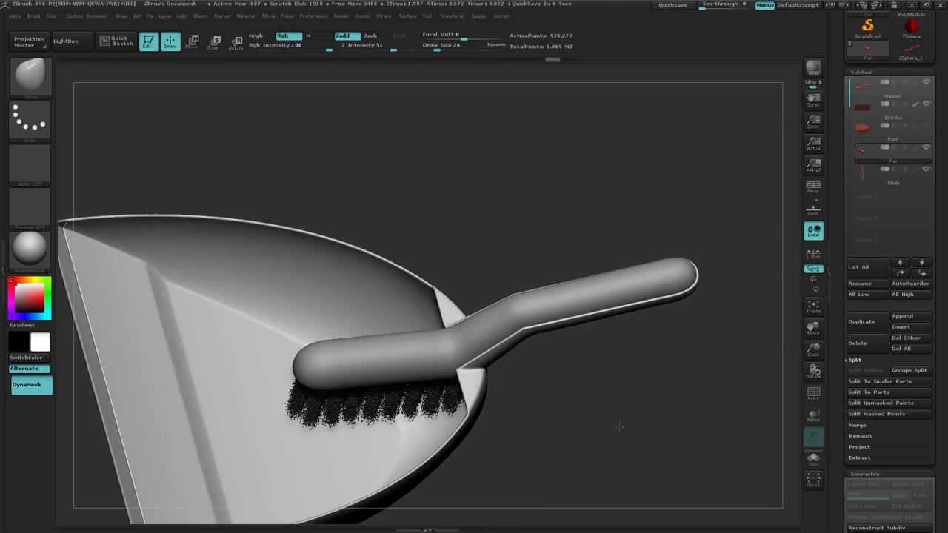
mouse_move(620, 416)
ctrl+right_down()
mouse_move(563, 372)
mouse_move(511, 374)
mouse_move(599, 349)
mouse_move(564, 393)
mouse_move(579, 419)
ctrl+right_up()
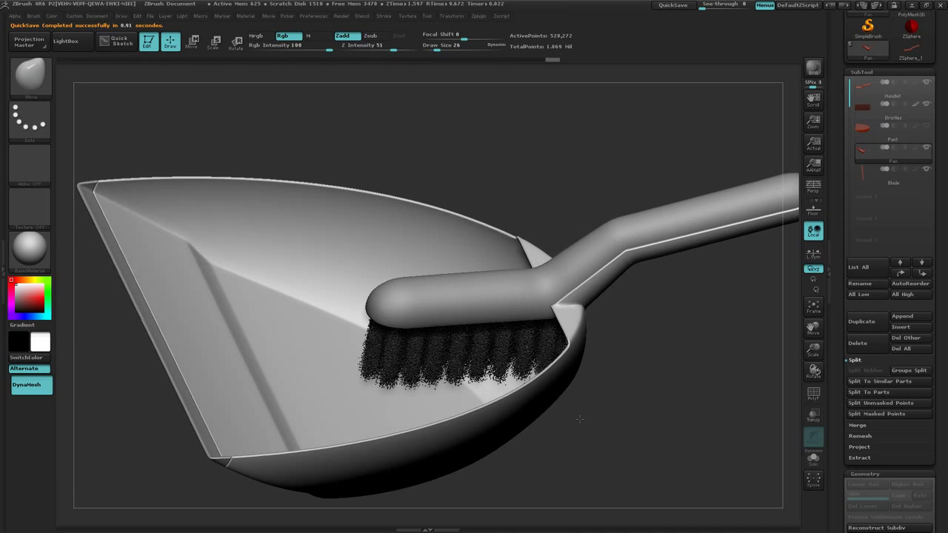
click(675, 6)
mouse_move(676, 402)
right_down()
mouse_move(663, 414)
mouse_move(591, 396)
right_up()
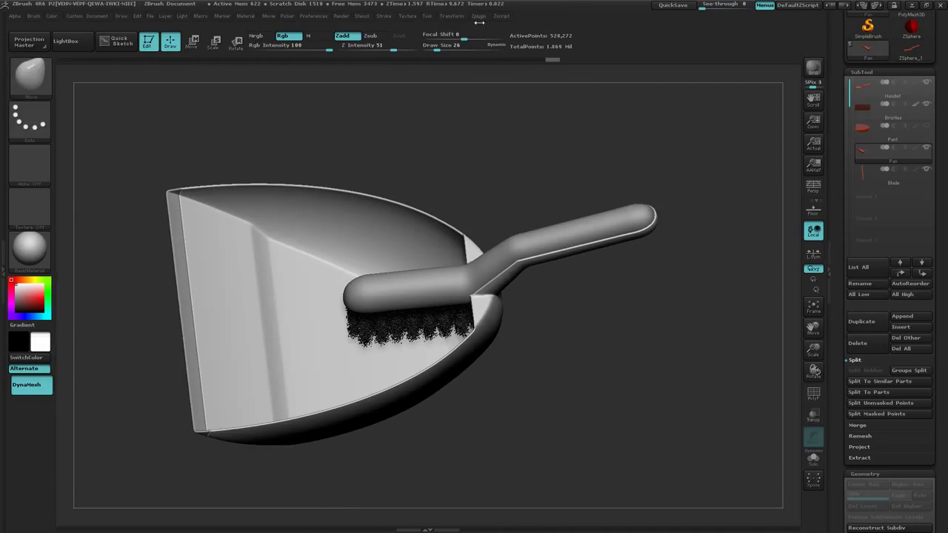
Fill all visible subtools with Color & Material using SubTool Master
click(479, 17)
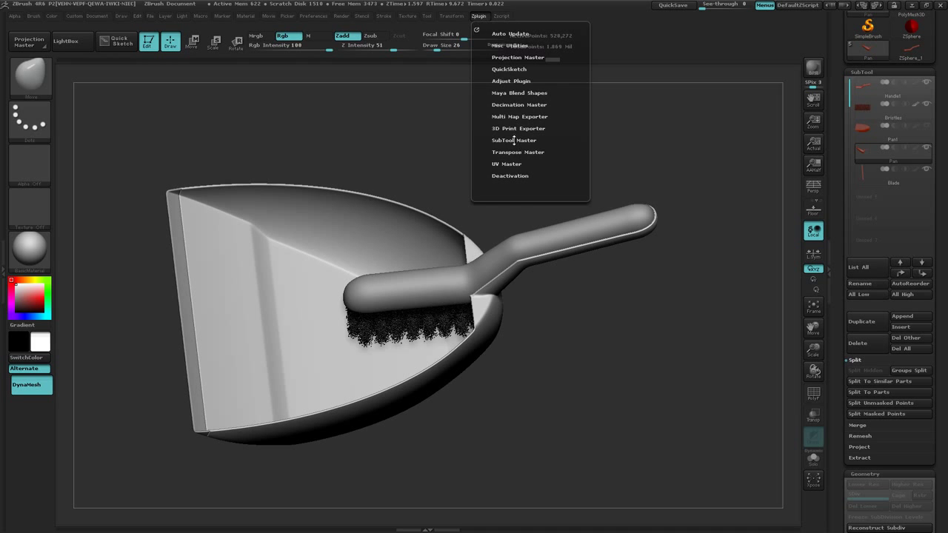
click(514, 140)
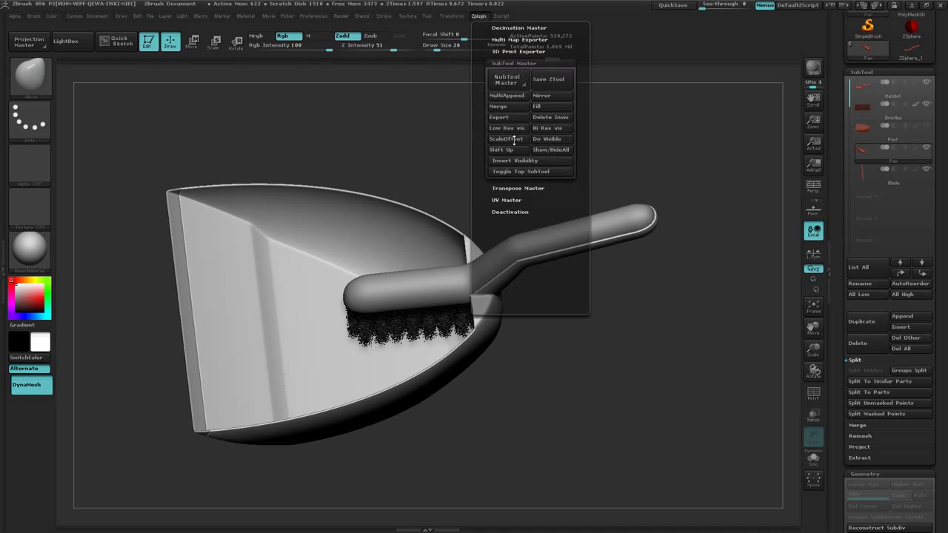
click(541, 108)
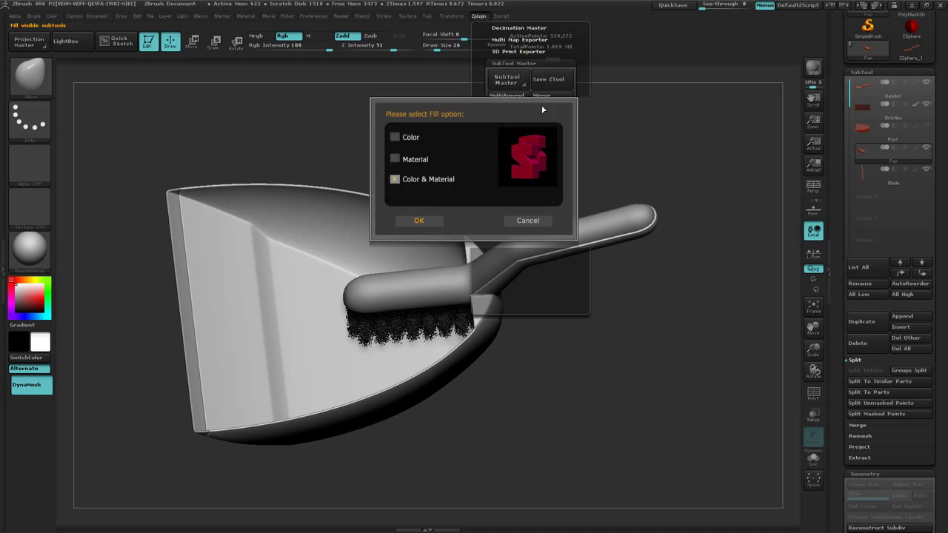
click(420, 220)
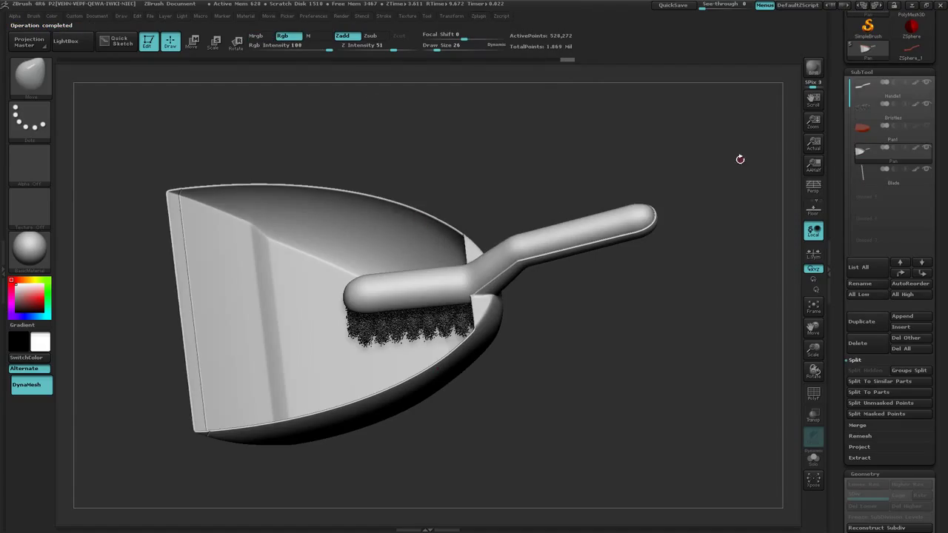
Hide all subtools except the brush handle and make Handle1 the active subtool
click(928, 139)
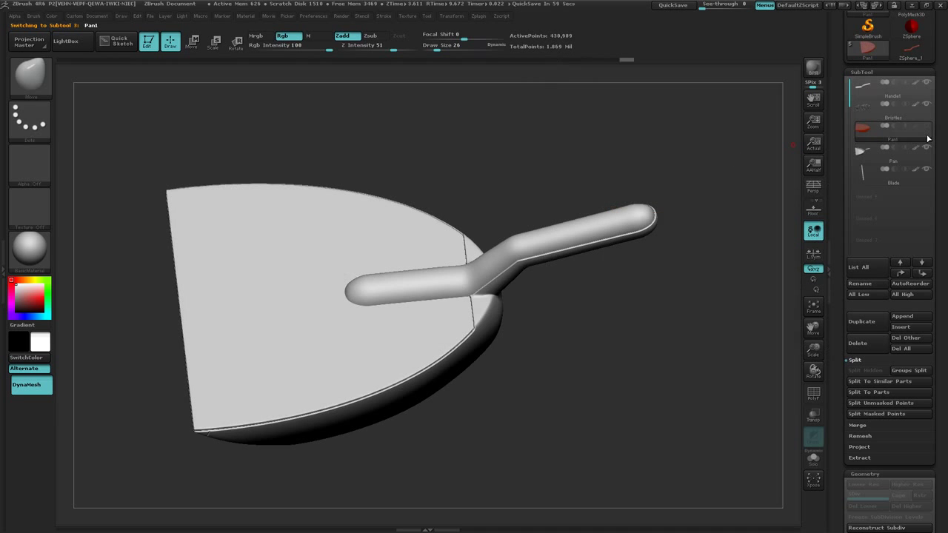
mouse_move(926, 131)
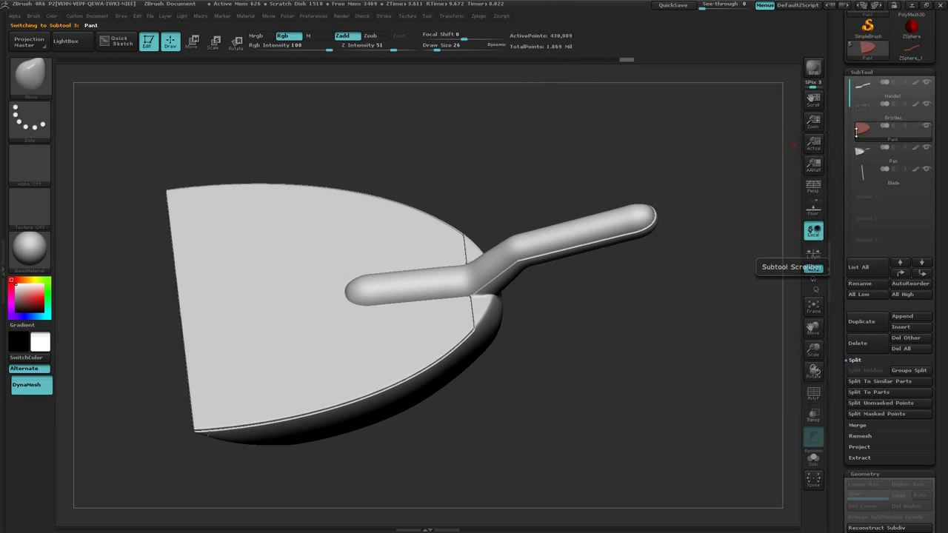
click(926, 127)
click(920, 95)
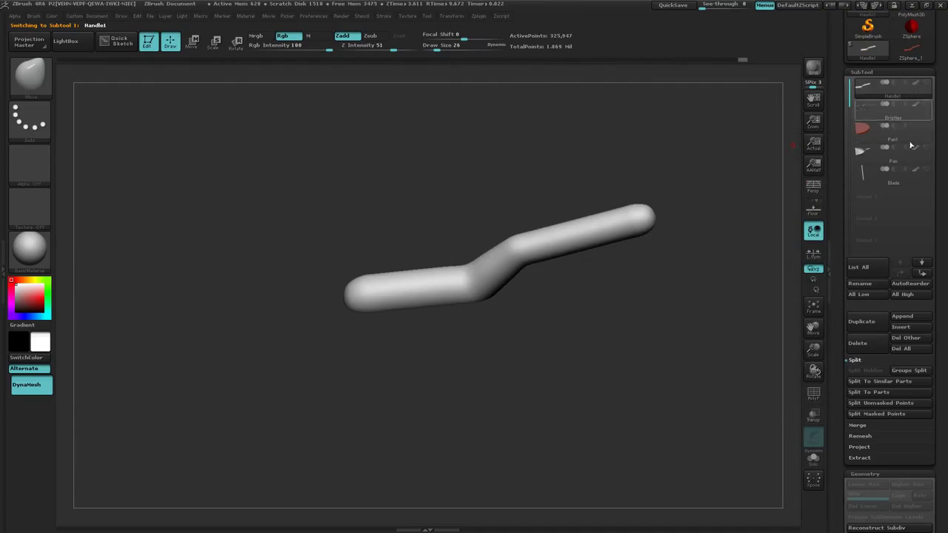
Duplicate the Handle1 subtool, move the copy to the end of the subtool list, and reselect Handle1
click(865, 324)
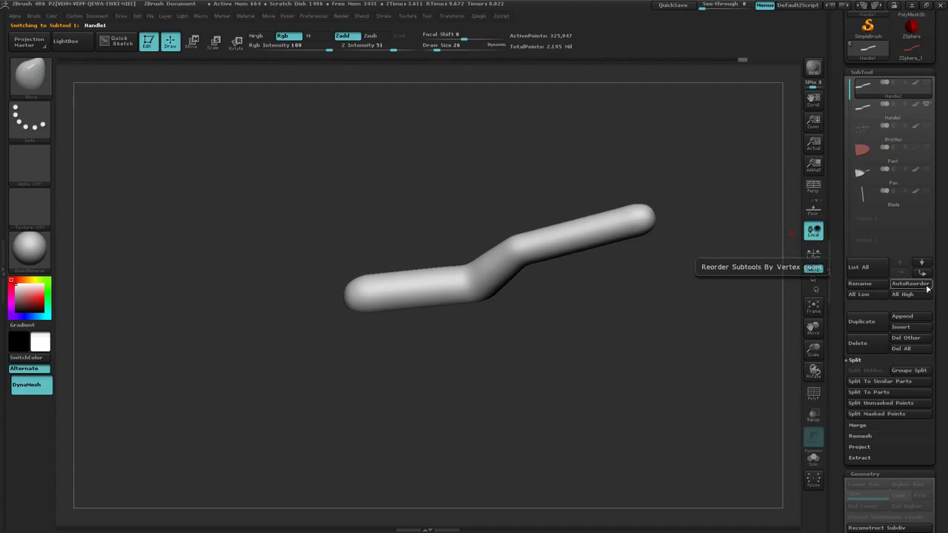
click(923, 274)
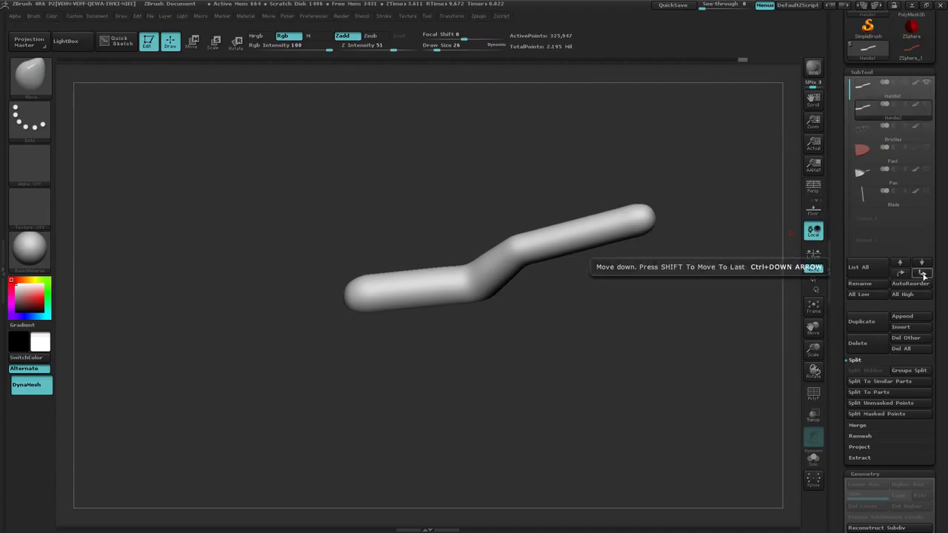
click(922, 273)
click(922, 273)
click(923, 273)
click(923, 274)
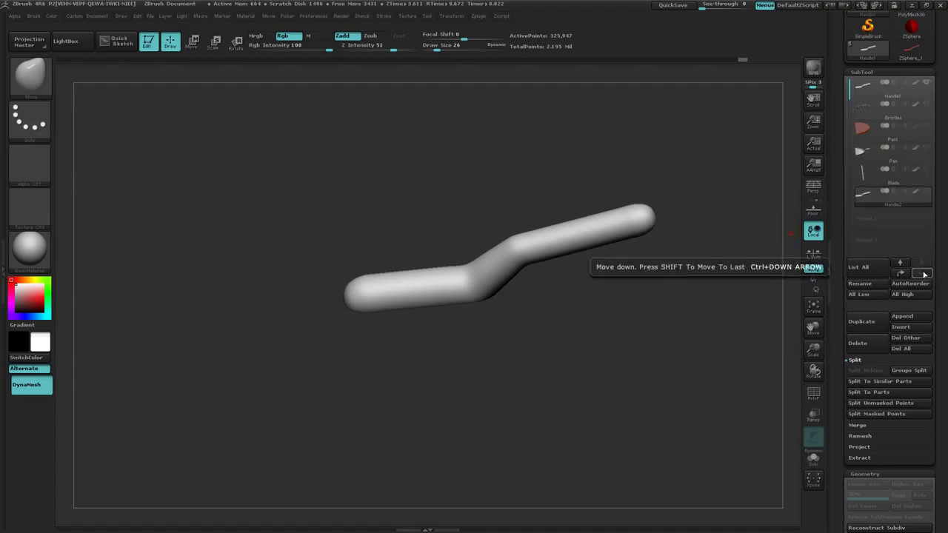
click(924, 98)
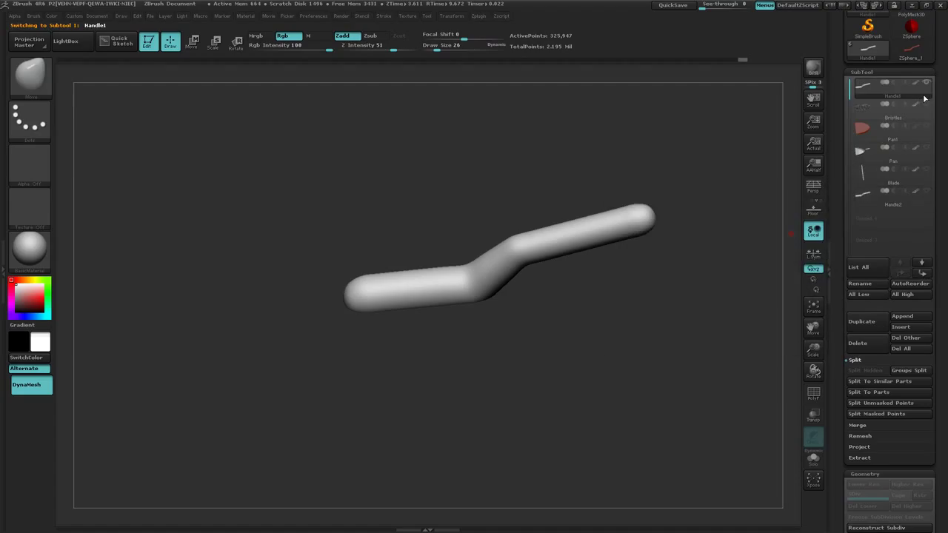
Make all subtools visible again and hide the Pan1 duplicate
mouse_move(923, 129)
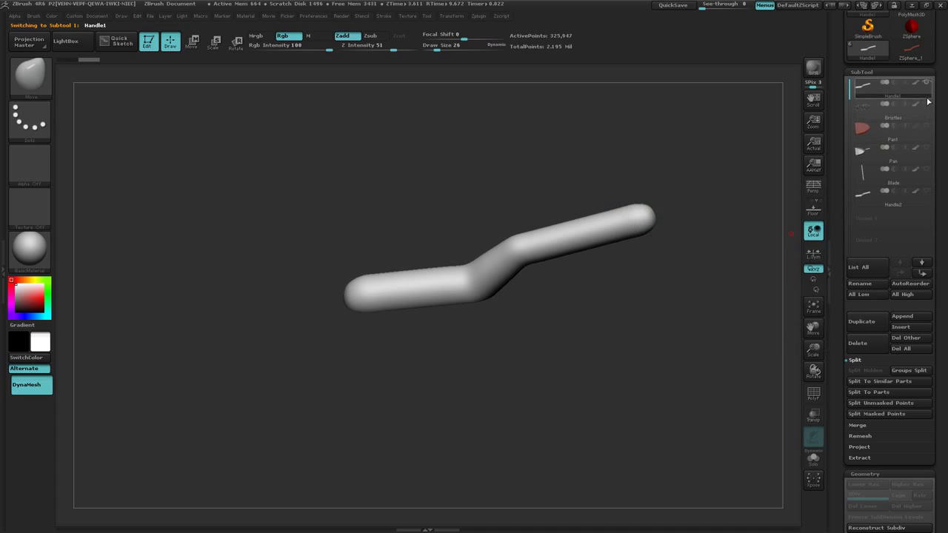
click(925, 107)
click(927, 85)
click(927, 85)
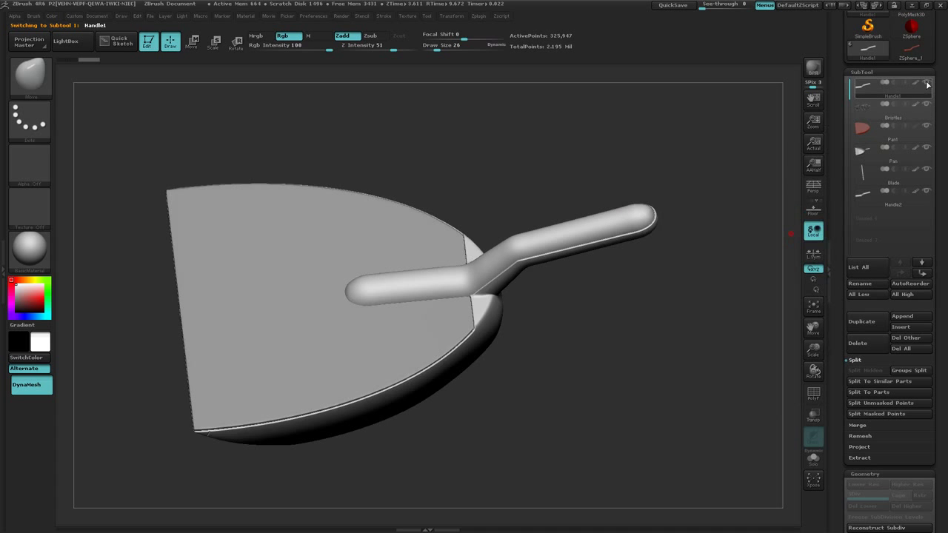
click(926, 126)
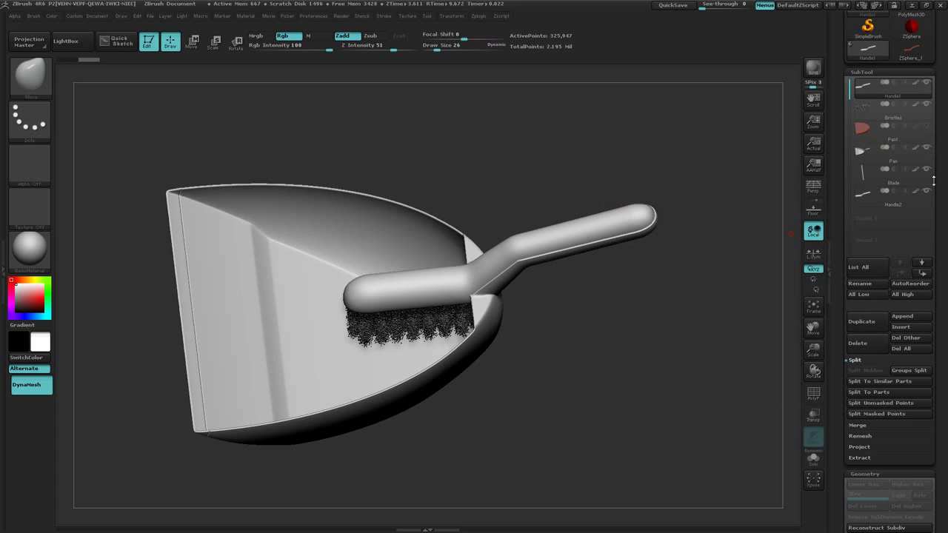
Move the Pan1 subtool to the end of the subtool list, hide Handle2, and make Handle1 the active subtool
click(924, 140)
click(922, 273)
click(922, 273)
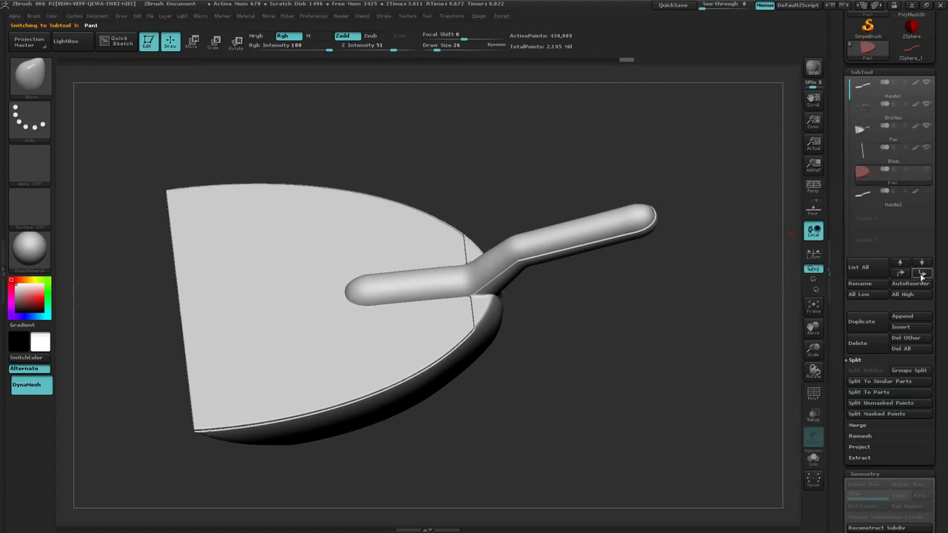
click(921, 273)
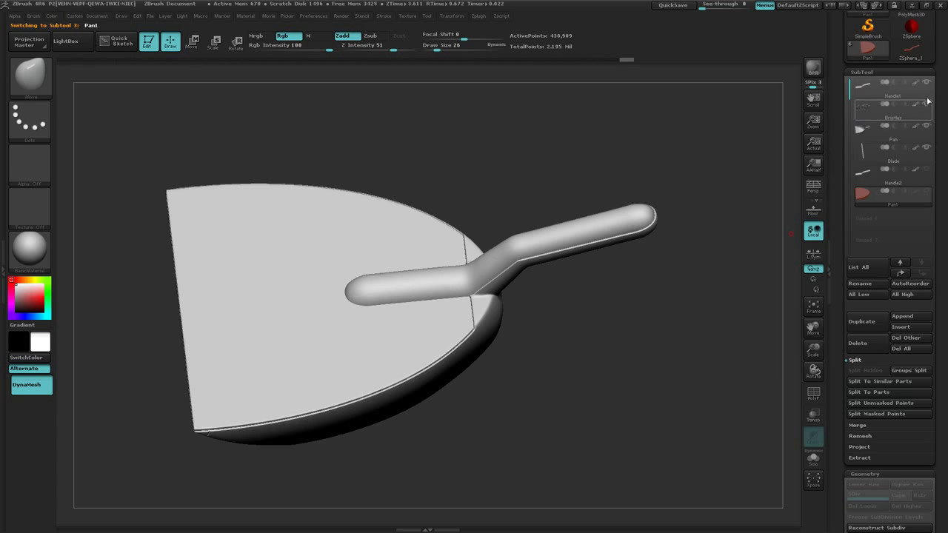
click(873, 87)
mouse_move(598, 365)
mouse_down()
mouse_move(622, 344)
mouse_move(591, 364)
mouse_move(599, 366)
mouse_up()
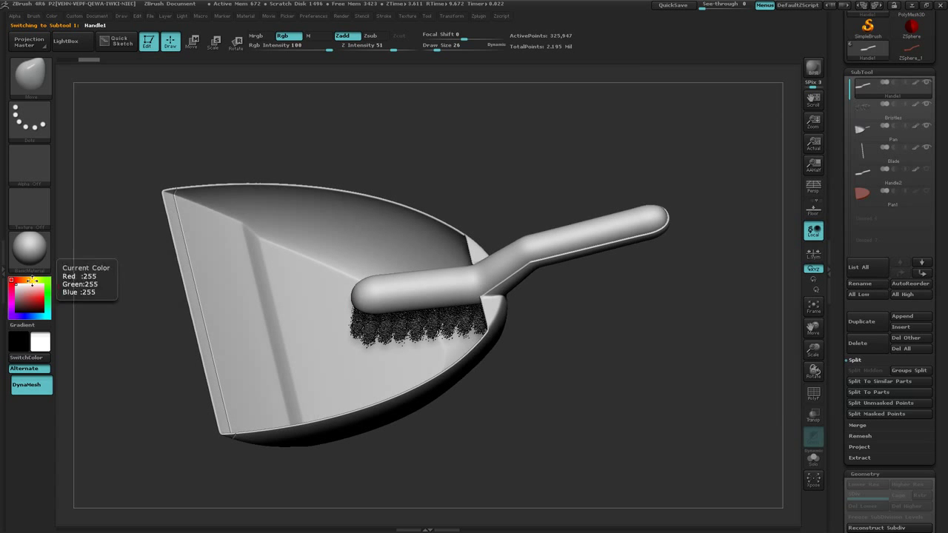
right_drag(364, 381, 371, 364)
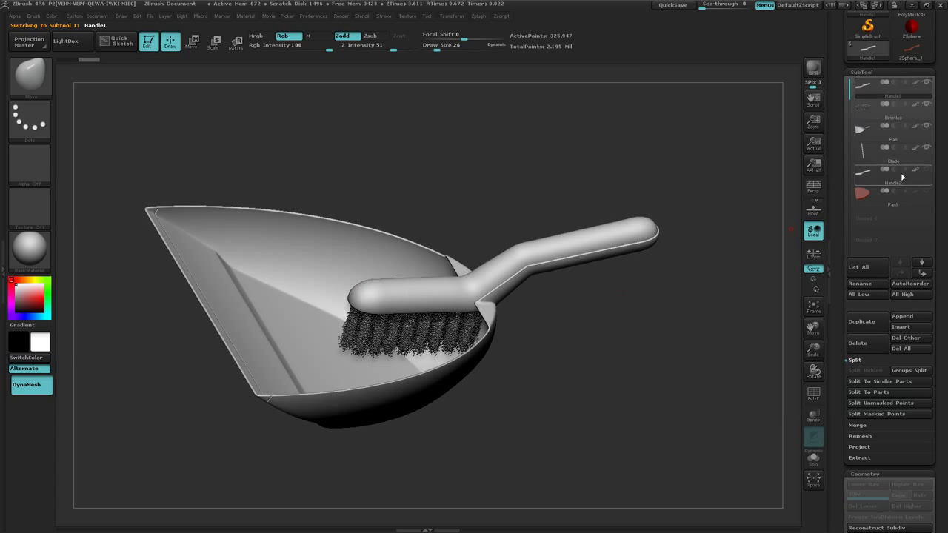
Fill the Bristles subtool with dark grey, RGB 69, 69, 69
click(918, 113)
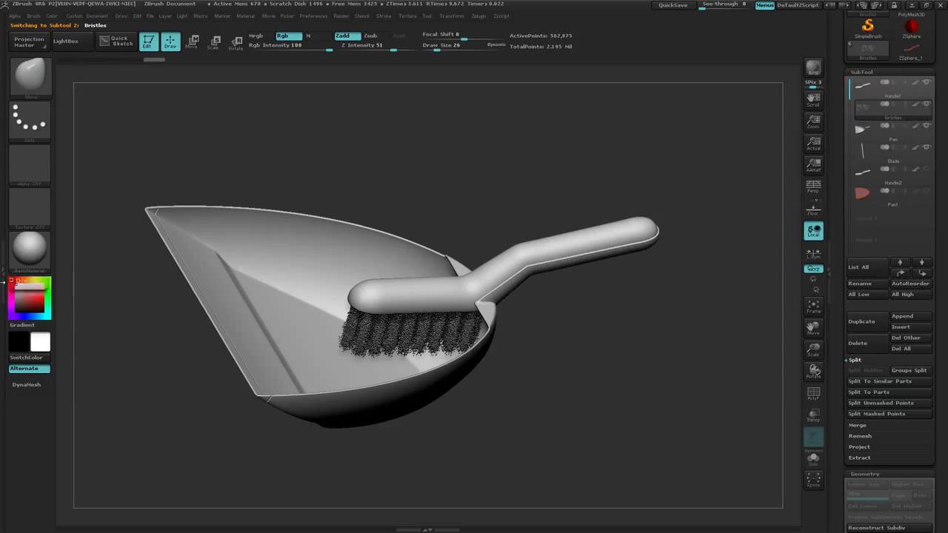
drag(24, 297, 15, 301)
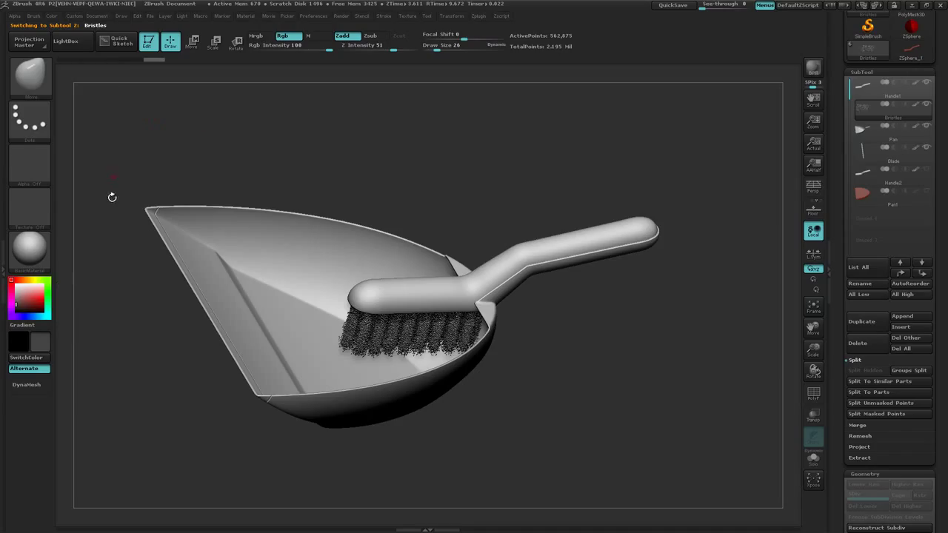
click(52, 15)
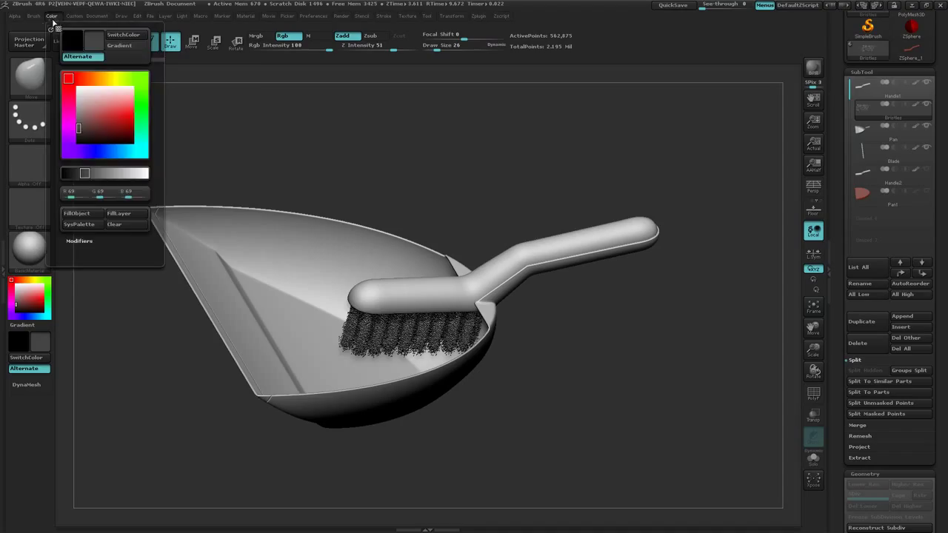
click(79, 214)
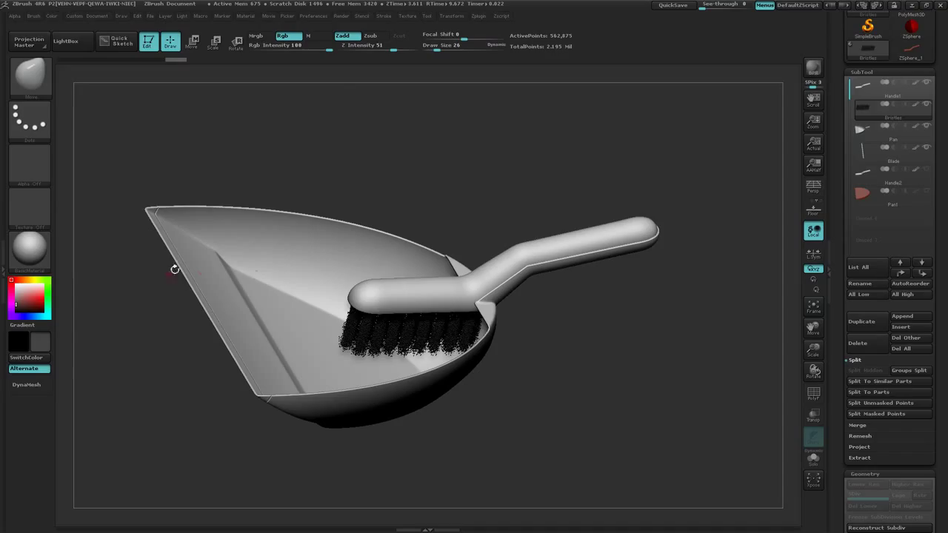
Fill the Blade subtool along the dustpan's front edge with mid grey, RGB 139, 139, 139
alt+click(207, 311)
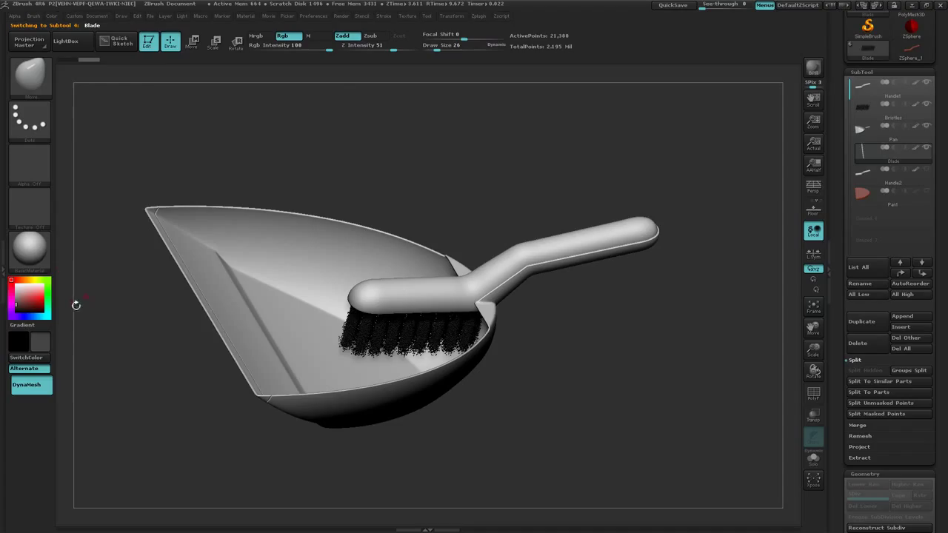
click(45, 341)
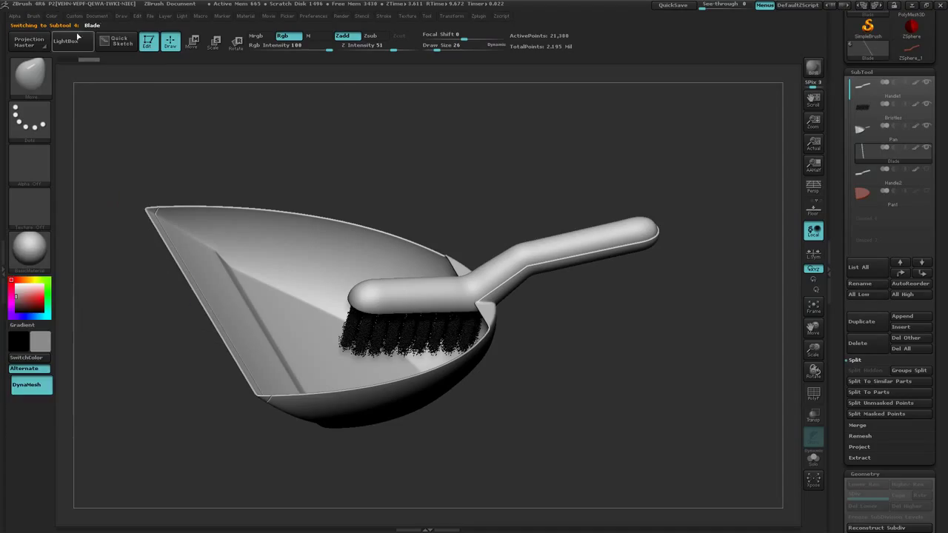
click(55, 16)
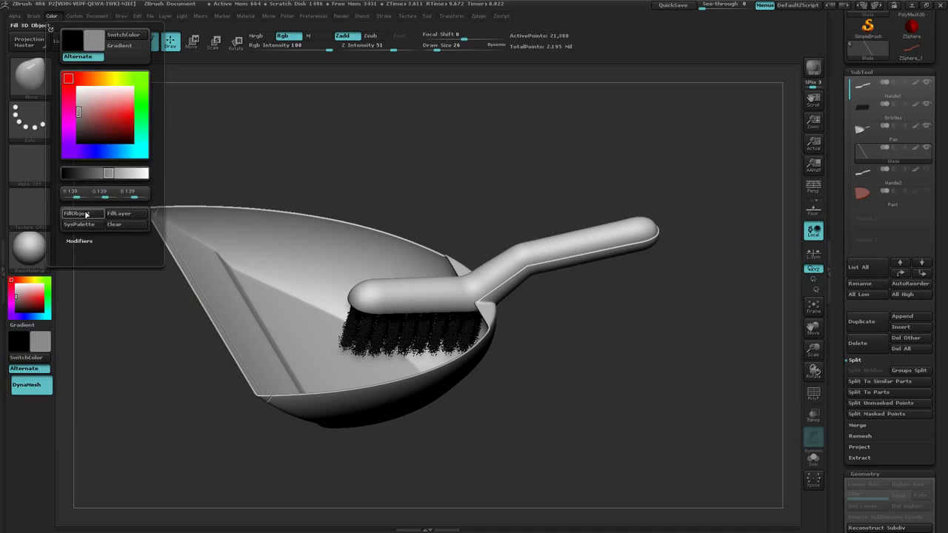
mouse_move(263, 208)
mouse_down()
mouse_move(231, 231)
mouse_move(245, 222)
mouse_move(252, 237)
mouse_up()
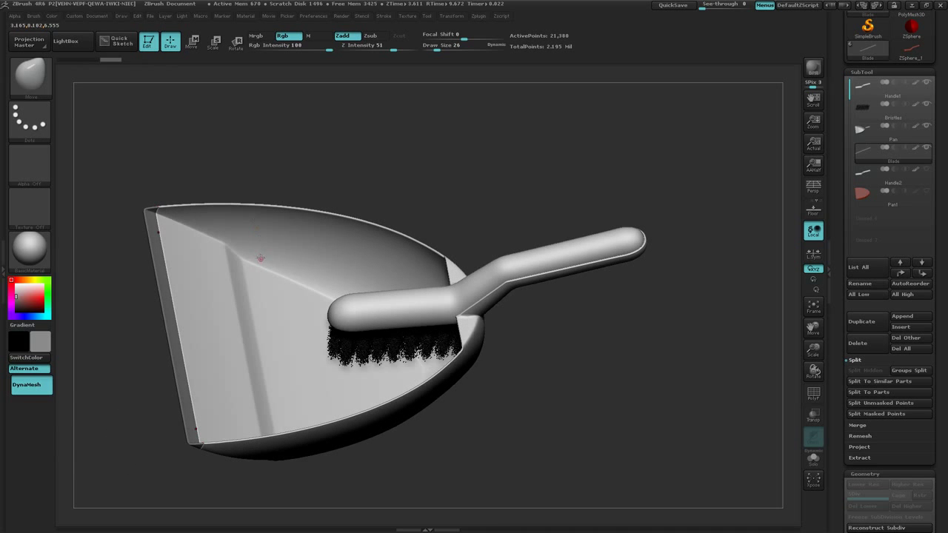
Switch the painting mode to Mrgb and refill the Blade subtool with its grey colour and material
alt+click(259, 252)
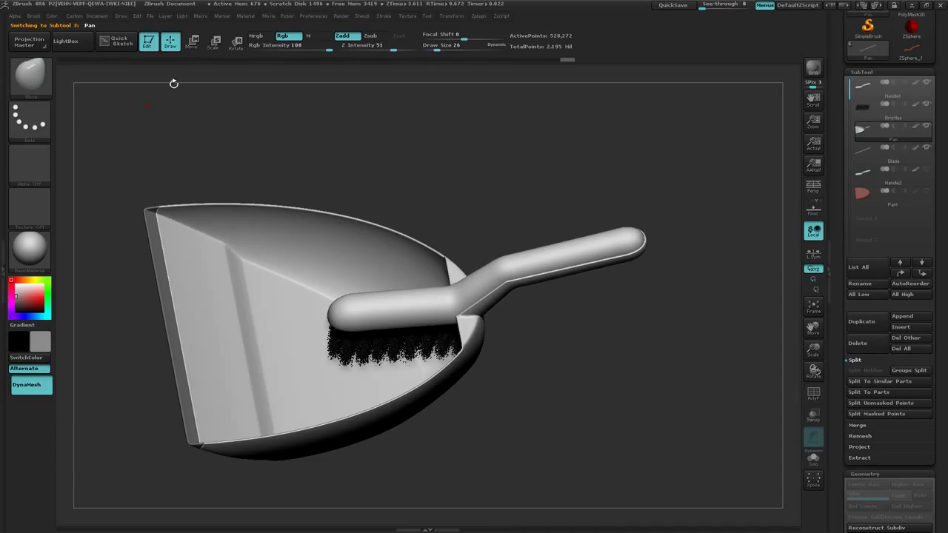
click(261, 40)
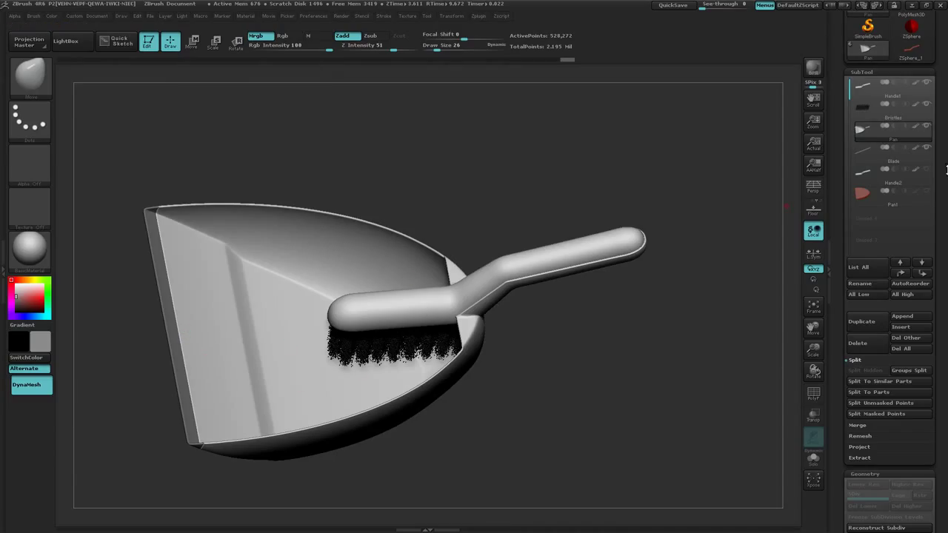
click(896, 152)
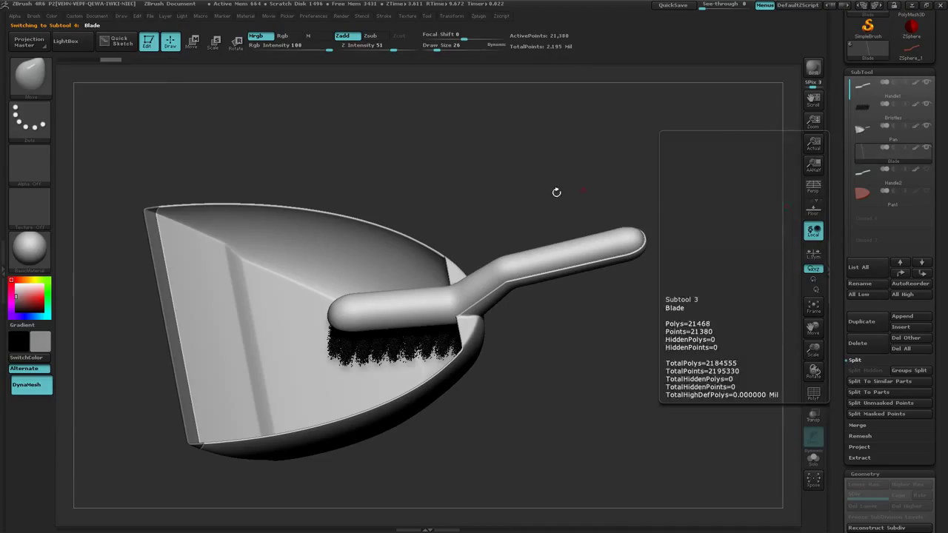
click(51, 15)
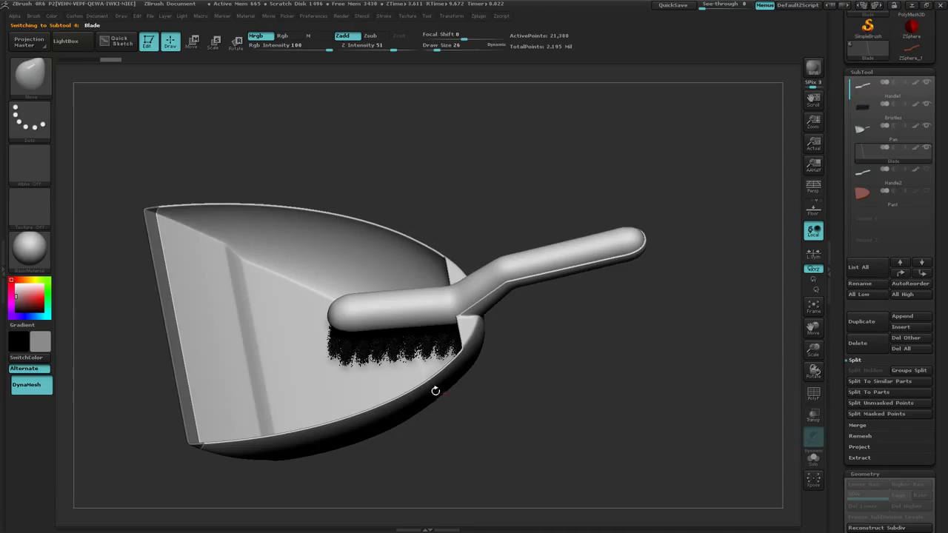
drag(435, 390, 396, 314)
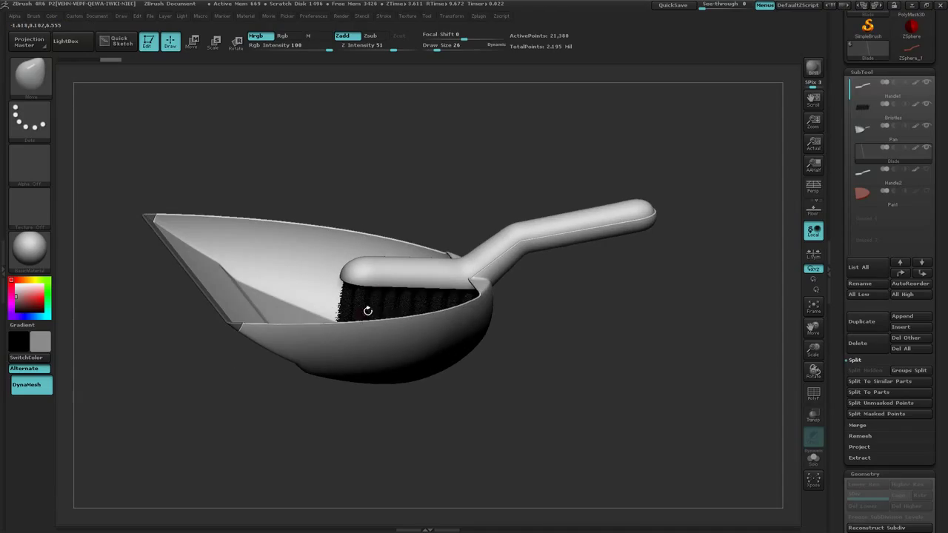
Sample the bristles' dark grey and refill the Bristles subtool with that colour and the material
key(c)
click(863, 108)
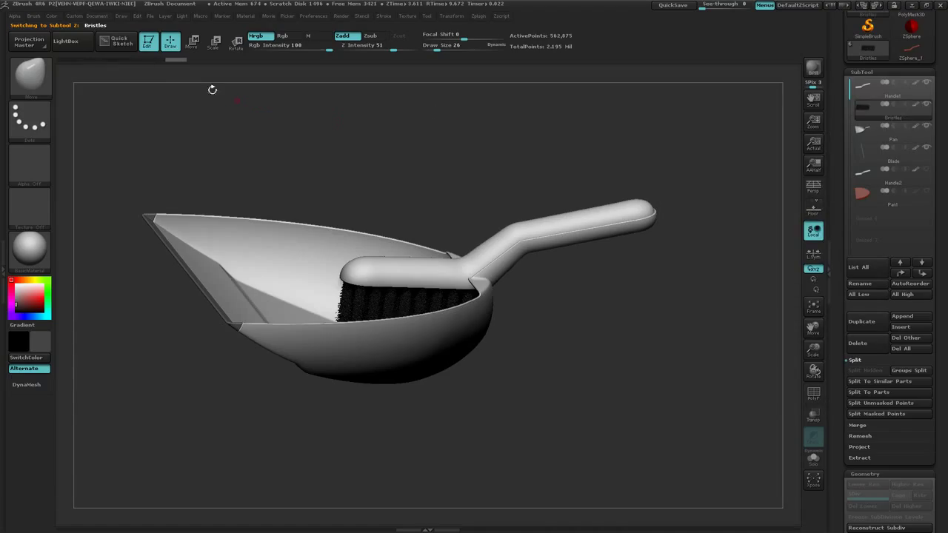
click(51, 15)
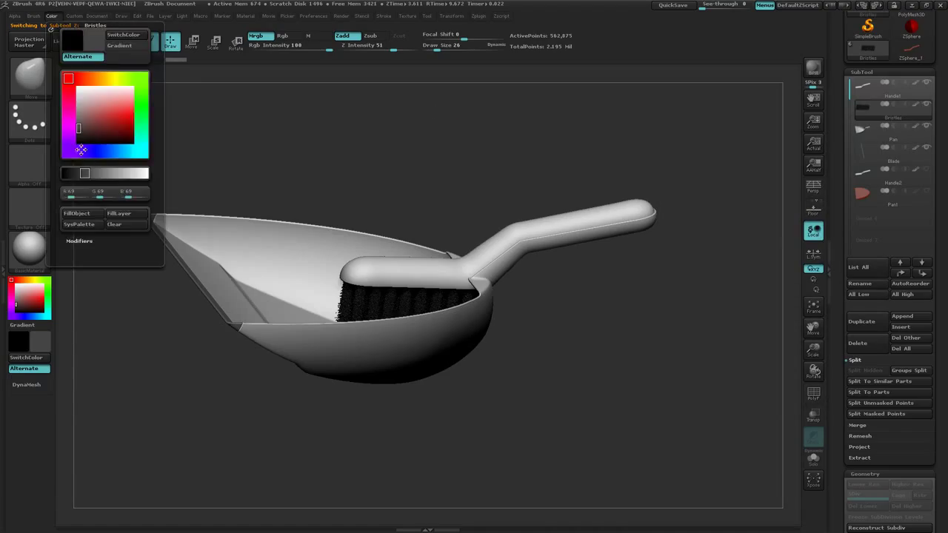
click(82, 213)
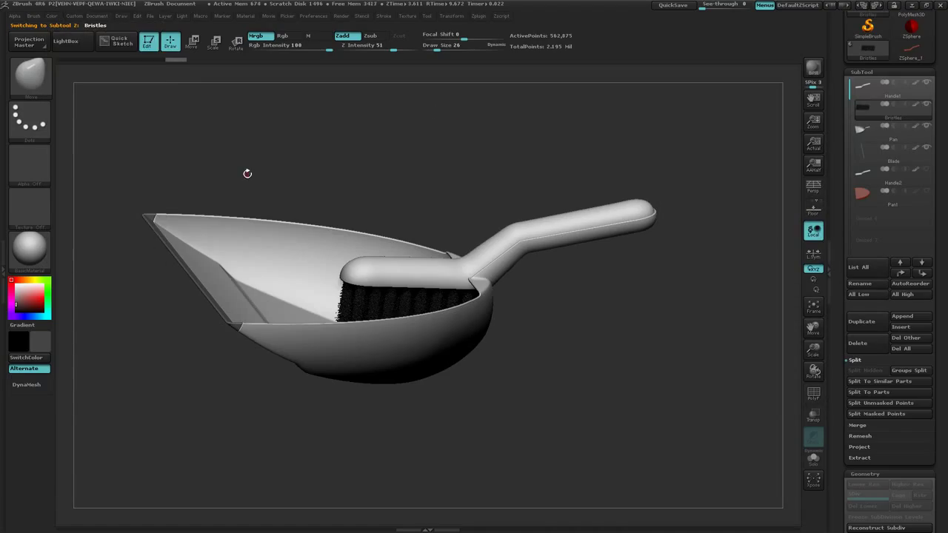
Fill the Pan subtool with the ToyPlastic material and a bright green, RGB 0, 255, 169
click(906, 137)
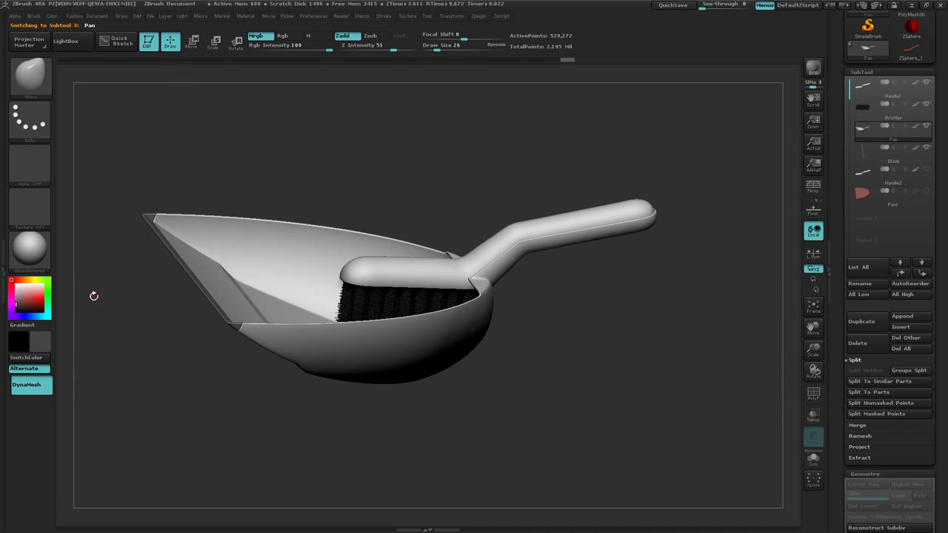
click(33, 260)
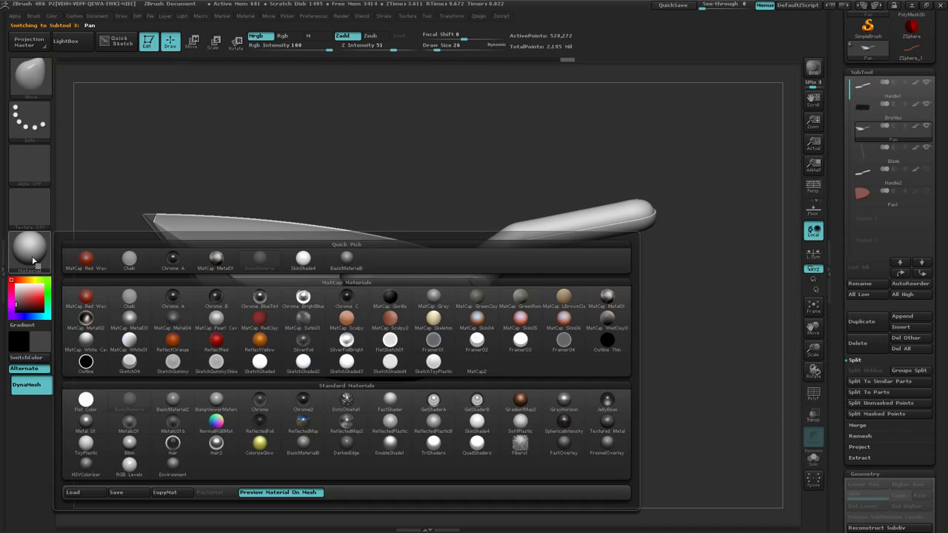
click(88, 443)
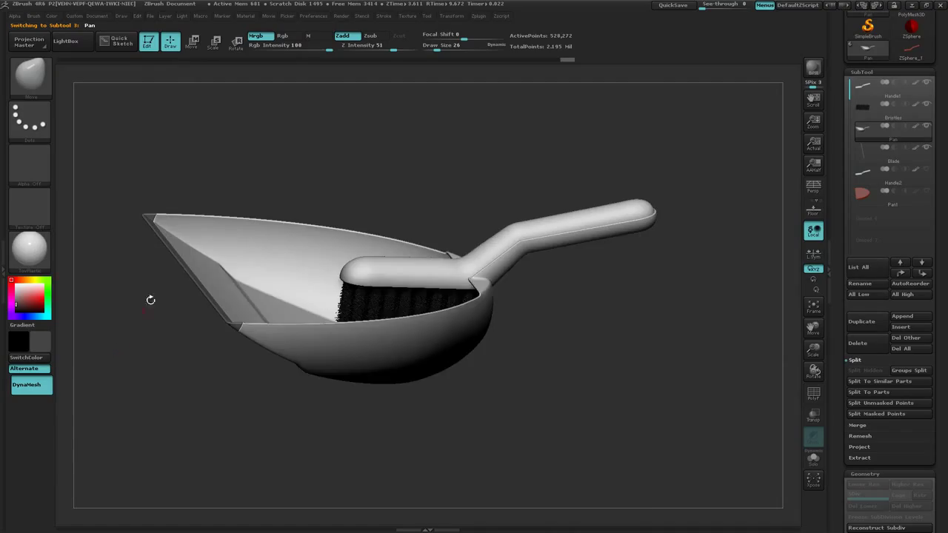
drag(150, 300, 151, 331)
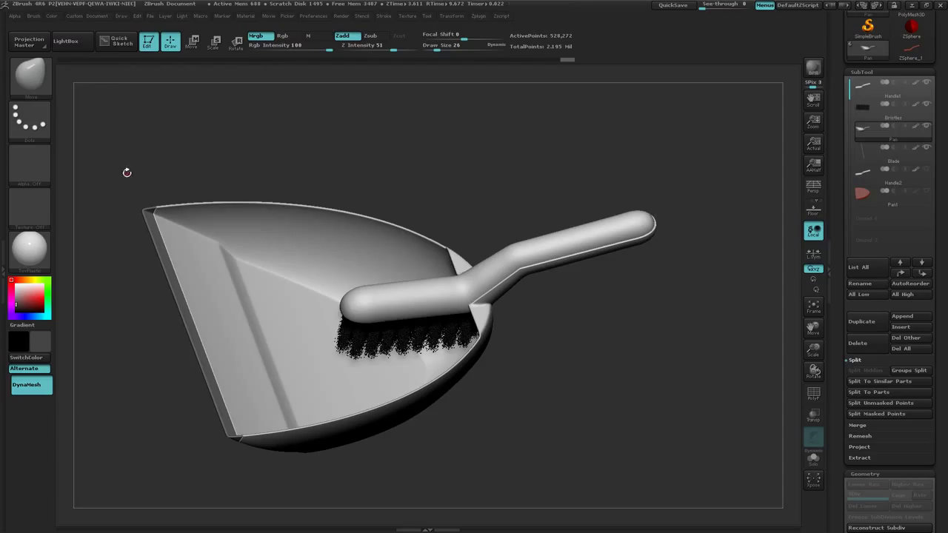
click(46, 306)
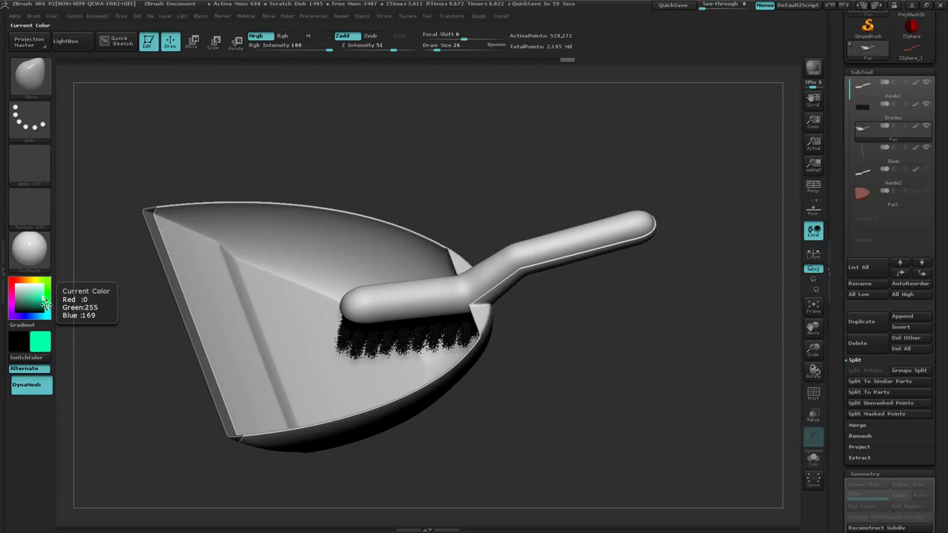
click(52, 15)
click(77, 215)
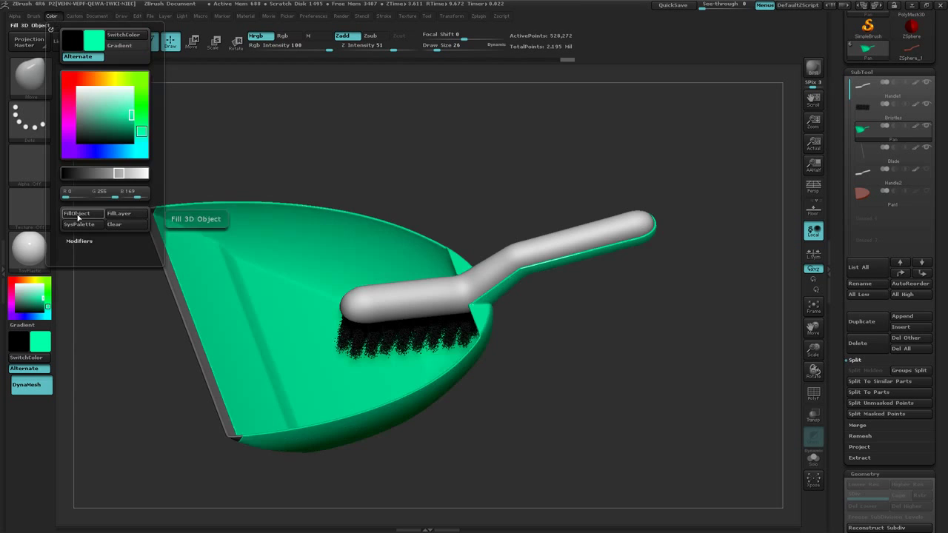
Try filling the Pan subtool with a muted blue, and undo the fill
mouse_move(222, 201)
right_down()
mouse_move(235, 245)
mouse_move(226, 242)
mouse_move(246, 259)
mouse_move(205, 202)
mouse_move(144, 251)
right_up()
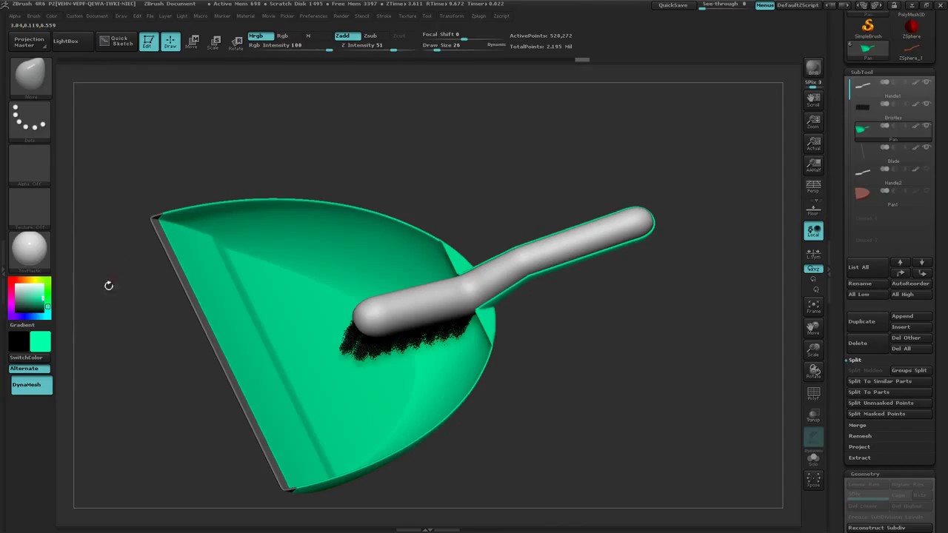
click(26, 315)
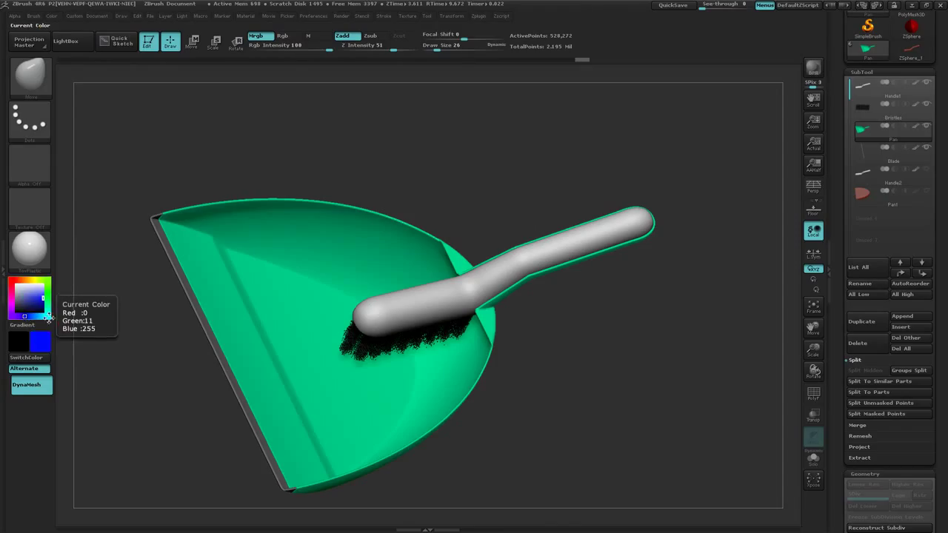
click(30, 300)
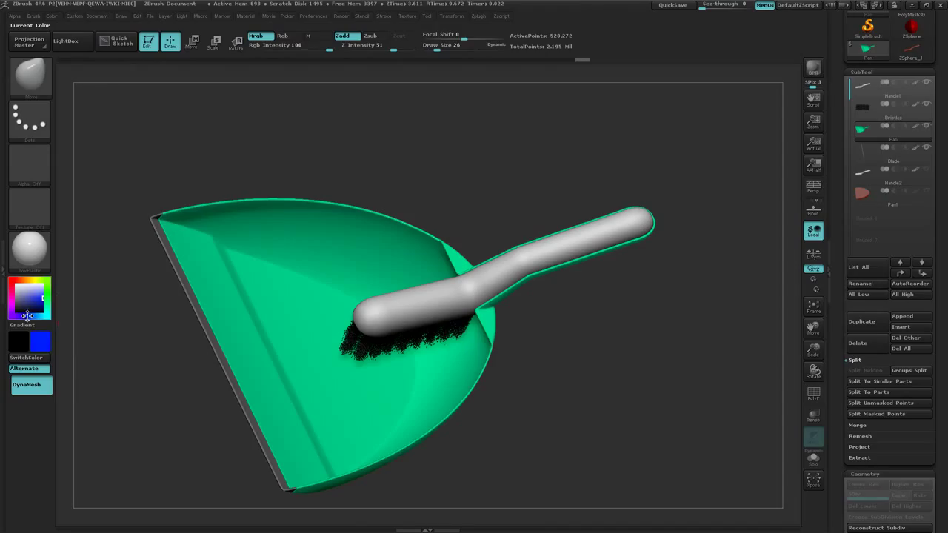
drag(31, 301, 30, 296)
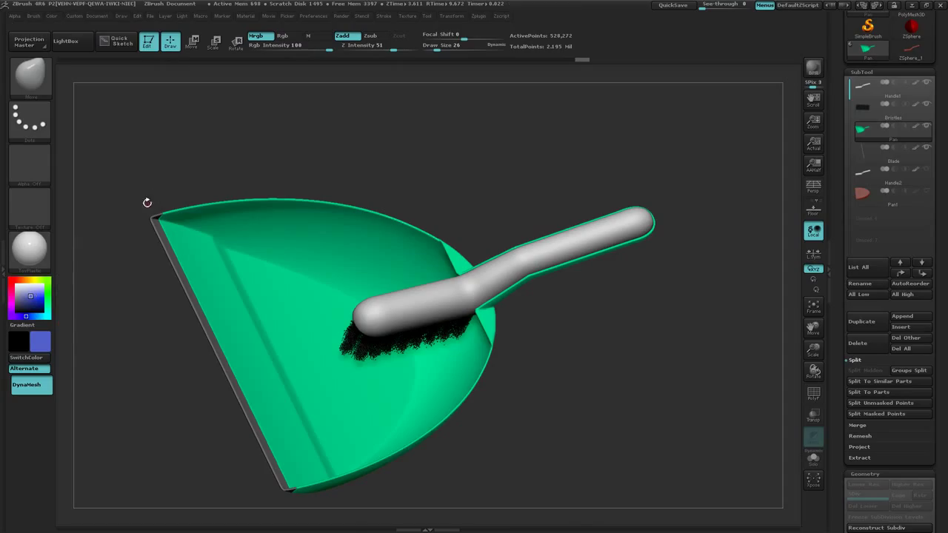
click(51, 16)
click(77, 213)
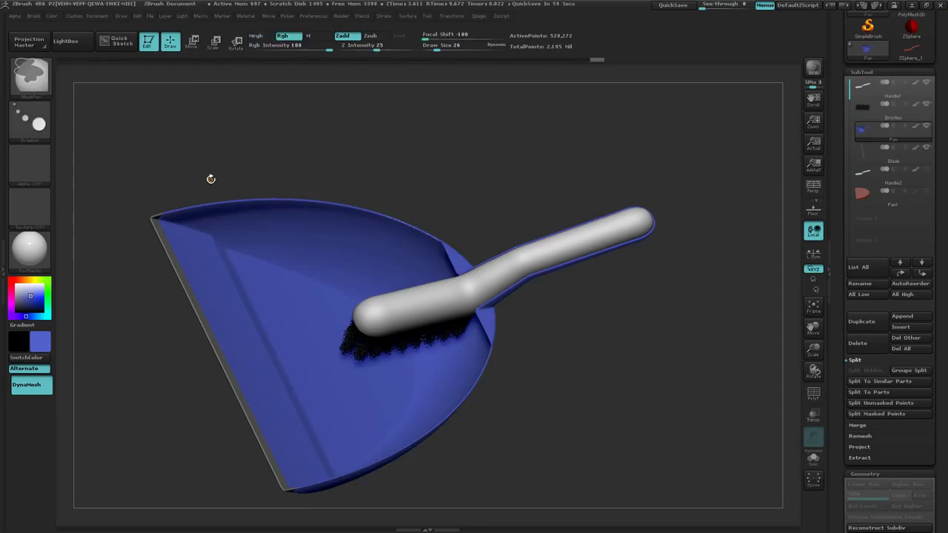
key(ctrl+z)
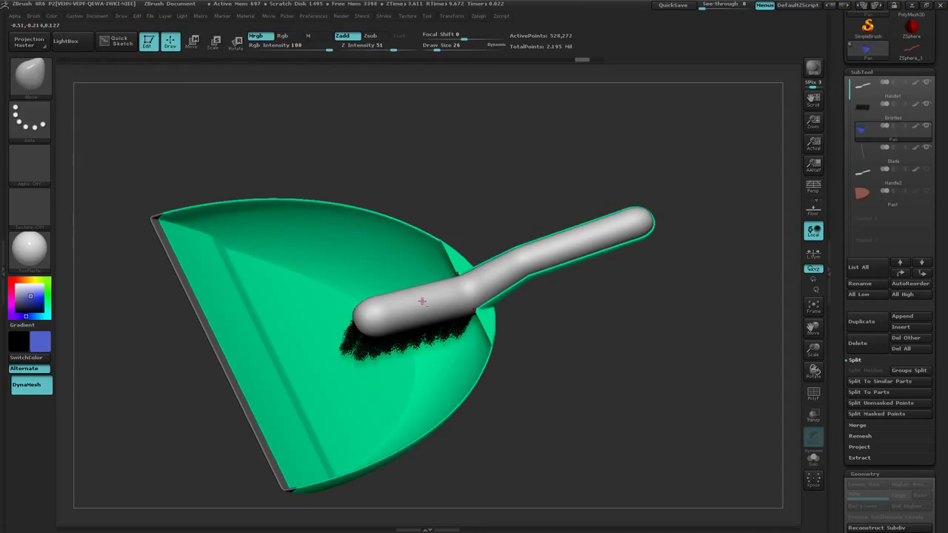
Select the Handle1 subtool and fill it with the current blue, RGB 82, 97, 204, and the glossy material
alt+click(421, 301)
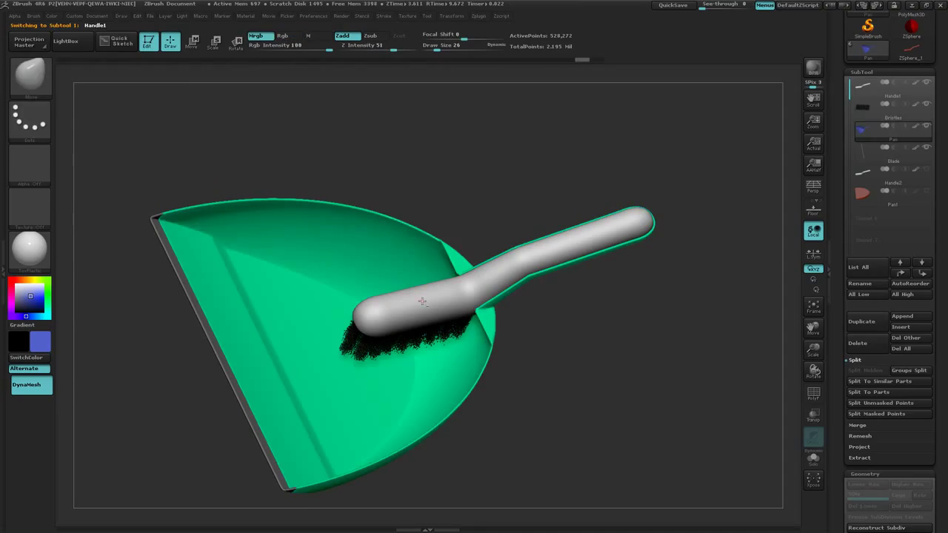
click(52, 16)
click(76, 214)
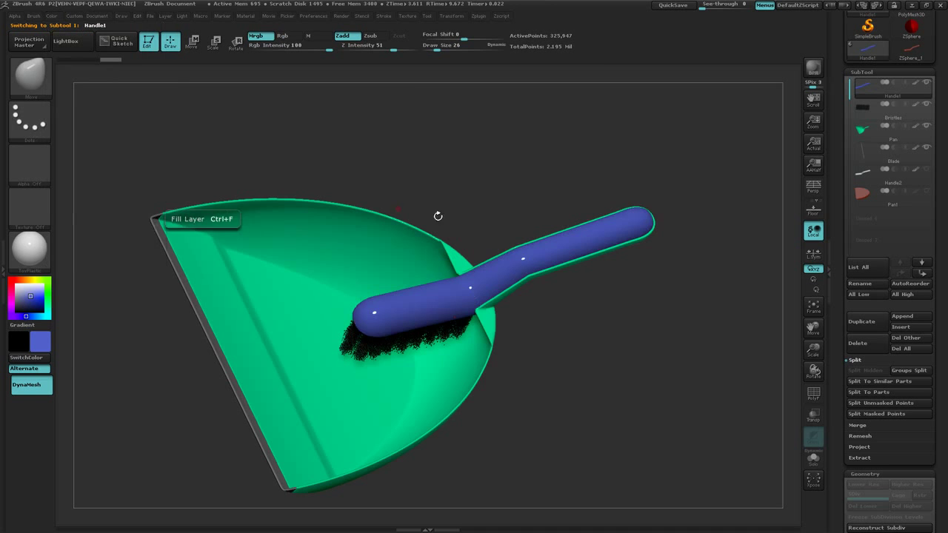
mouse_move(437, 215)
mouse_down()
mouse_move(418, 182)
mouse_move(387, 207)
mouse_move(413, 215)
mouse_move(400, 211)
mouse_up()
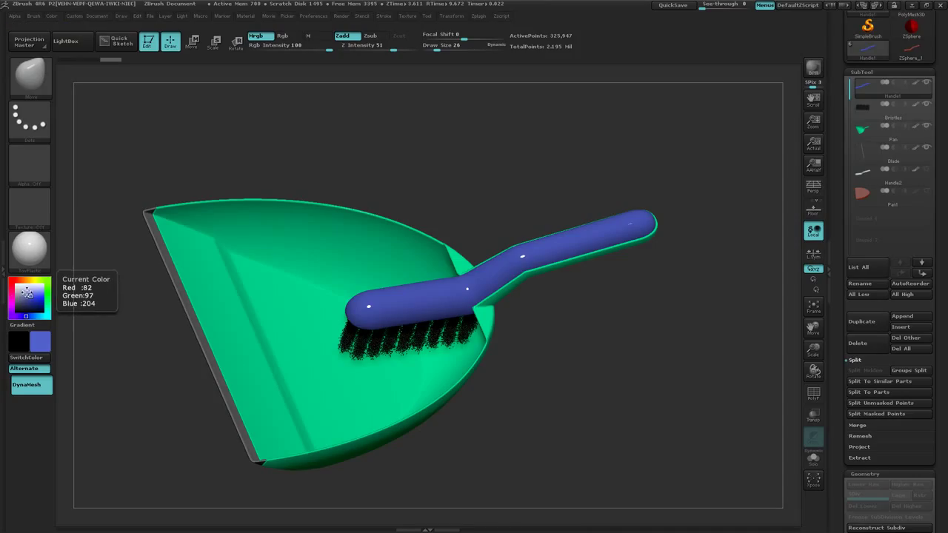
Refill the Handle1 subtool with a paler blue, RGB 145, 154, 218
click(28, 293)
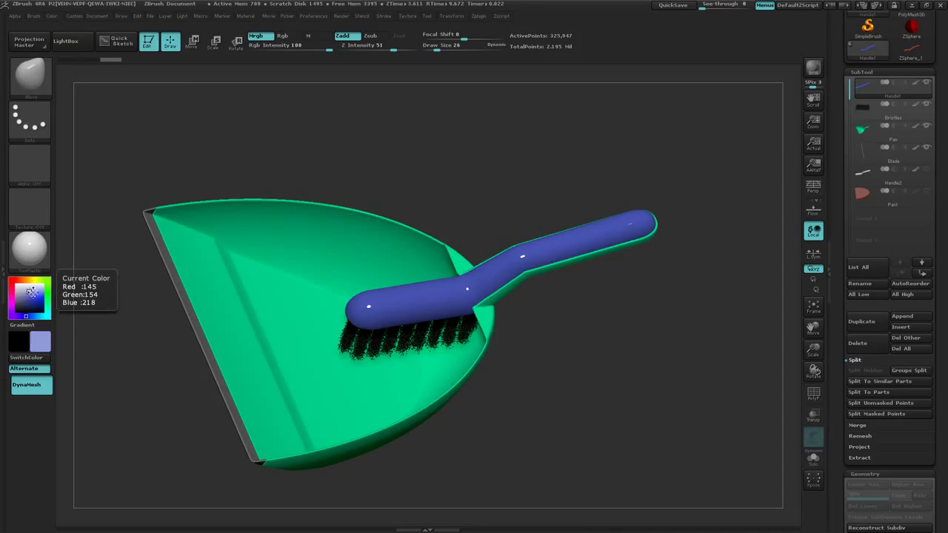
click(53, 19)
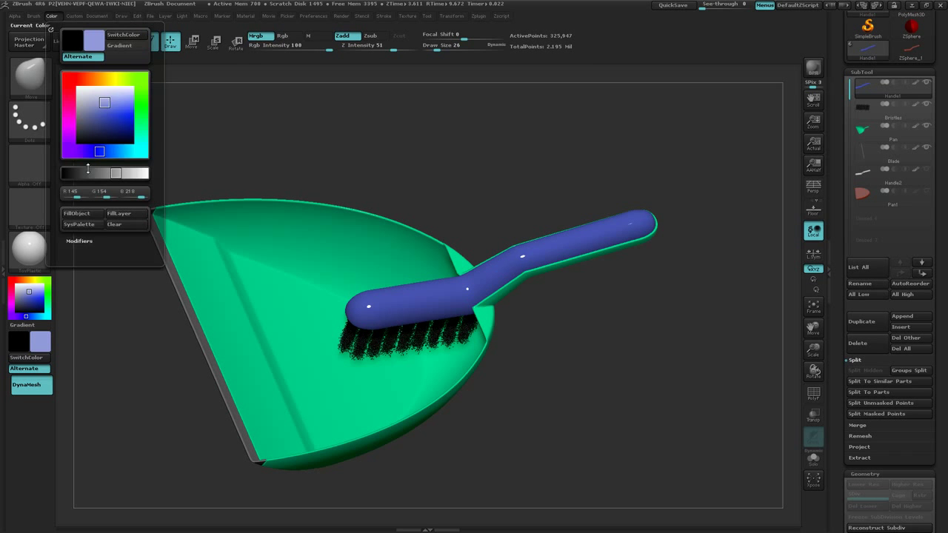
click(85, 221)
drag(136, 289, 126, 331)
Refill the Handle1 subtool with a medium blue, RGB 117, 128, 208, and dismiss the timer window
click(46, 342)
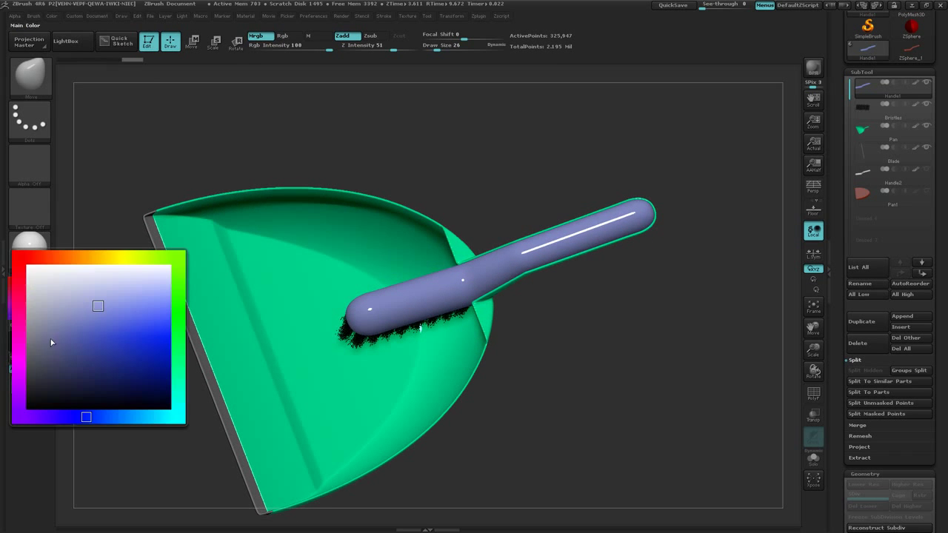
click(97, 317)
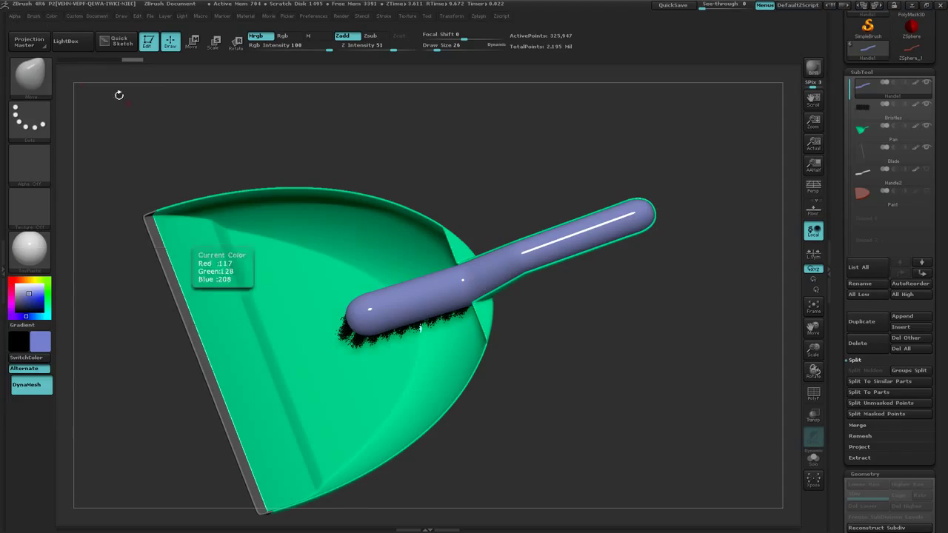
click(53, 19)
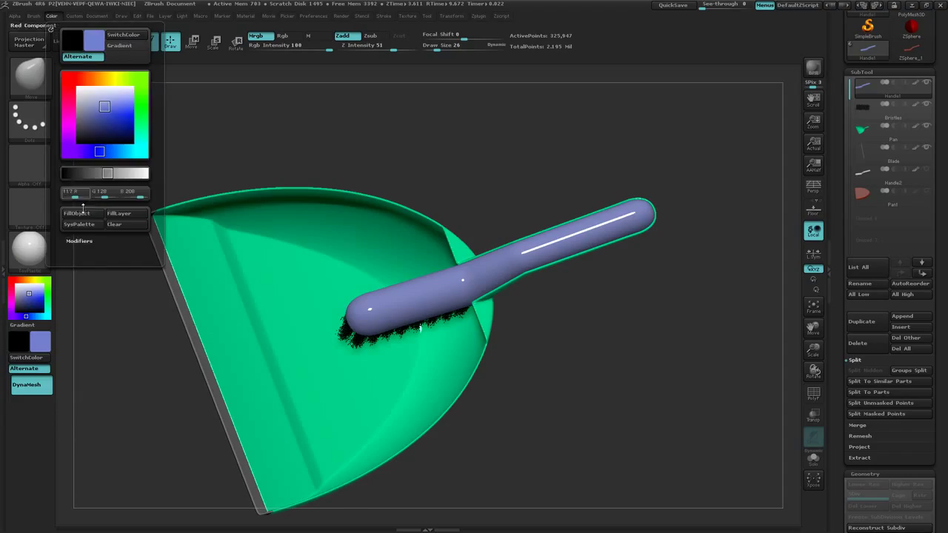
mouse_move(300, 322)
right_down()
mouse_move(316, 341)
mouse_move(268, 255)
mouse_move(307, 310)
mouse_move(251, 313)
right_up()
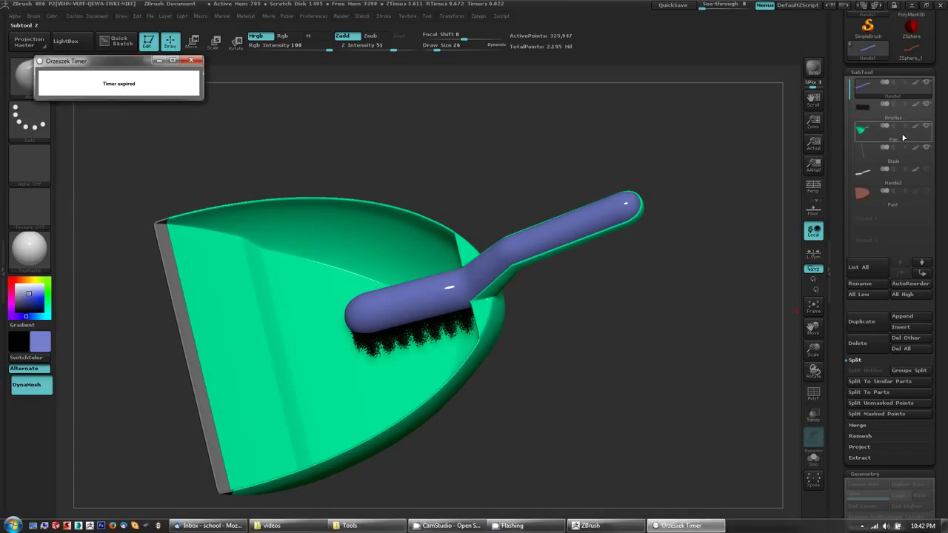
click(191, 60)
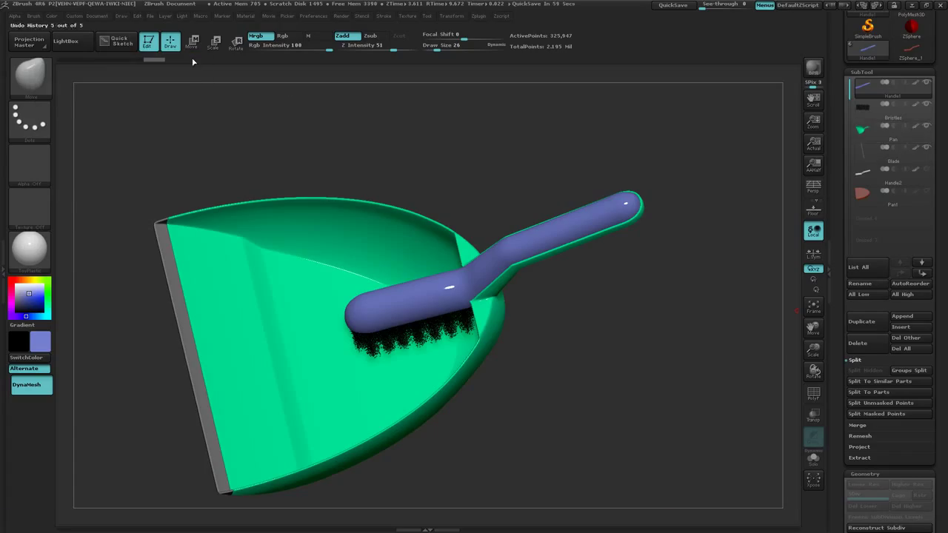
Select the Pan subtool, sample its green and refill it with a lighter shade, RGB 62, 253, 189
click(917, 137)
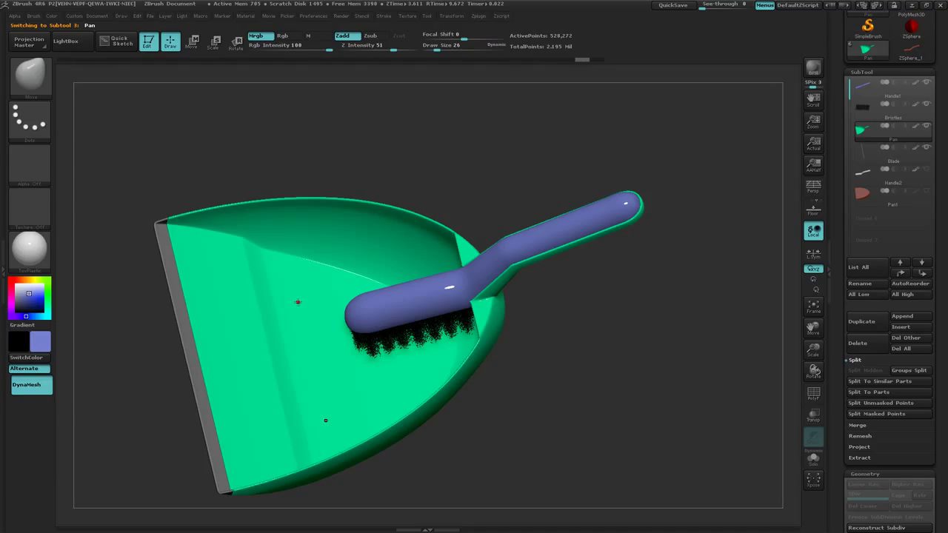
key(c)
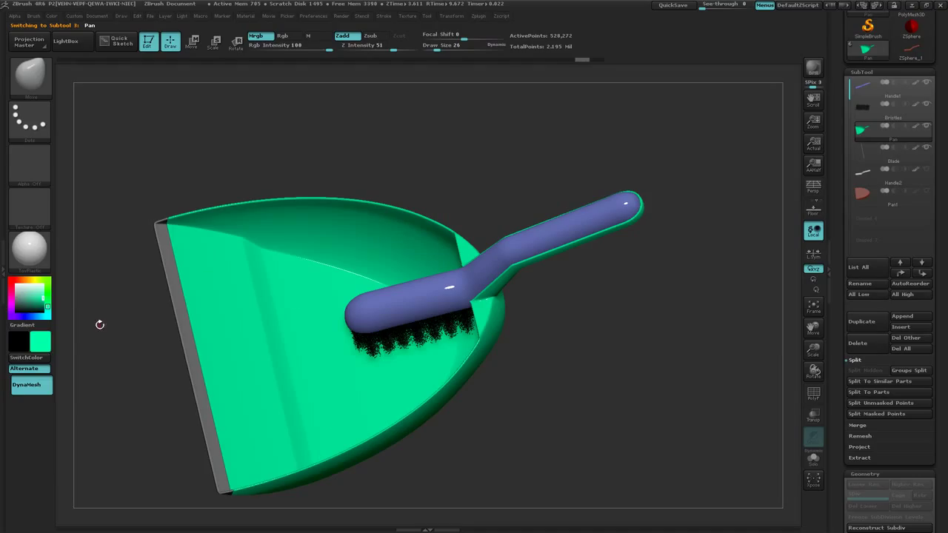
click(43, 342)
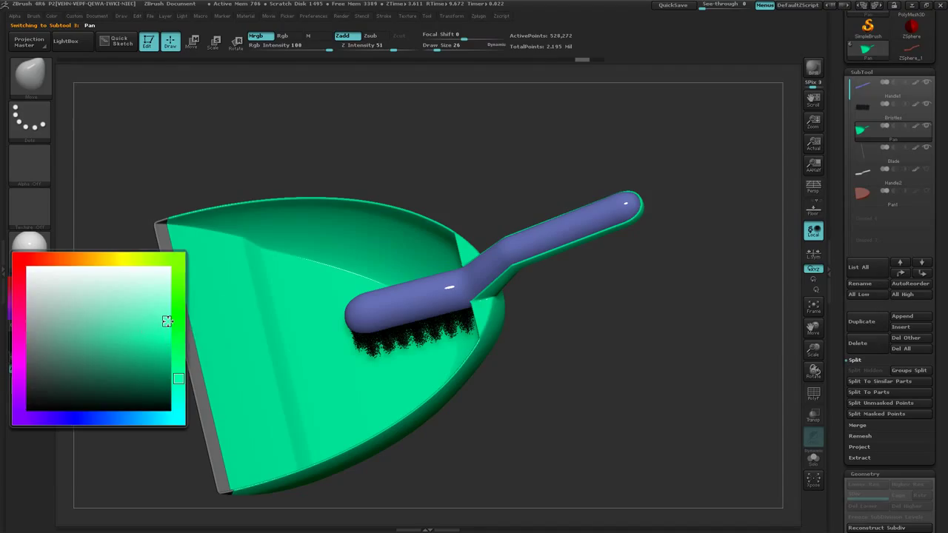
click(53, 16)
click(89, 214)
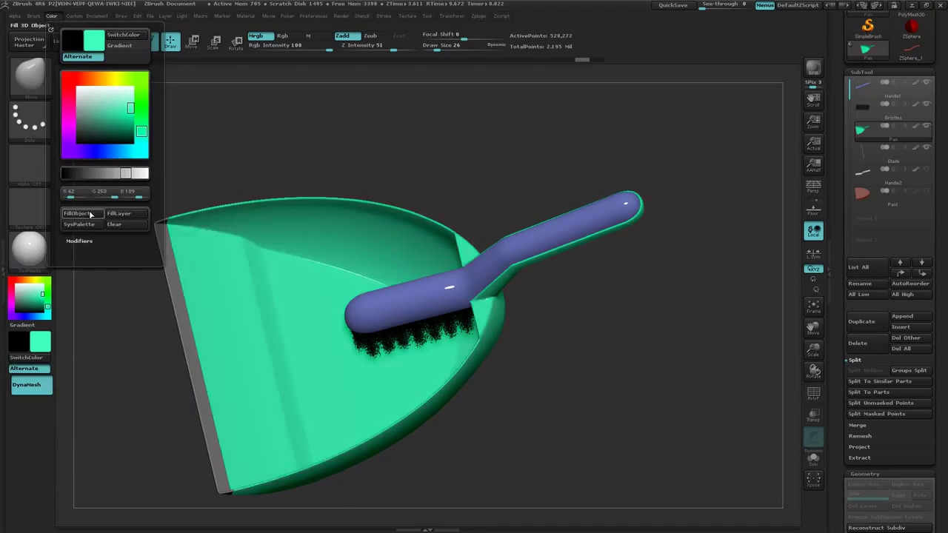
mouse_move(232, 243)
right_down()
mouse_move(255, 239)
mouse_move(264, 248)
mouse_move(252, 227)
mouse_move(271, 298)
mouse_move(301, 328)
mouse_move(303, 307)
mouse_move(305, 326)
mouse_move(287, 313)
mouse_move(267, 332)
mouse_move(323, 341)
right_up()
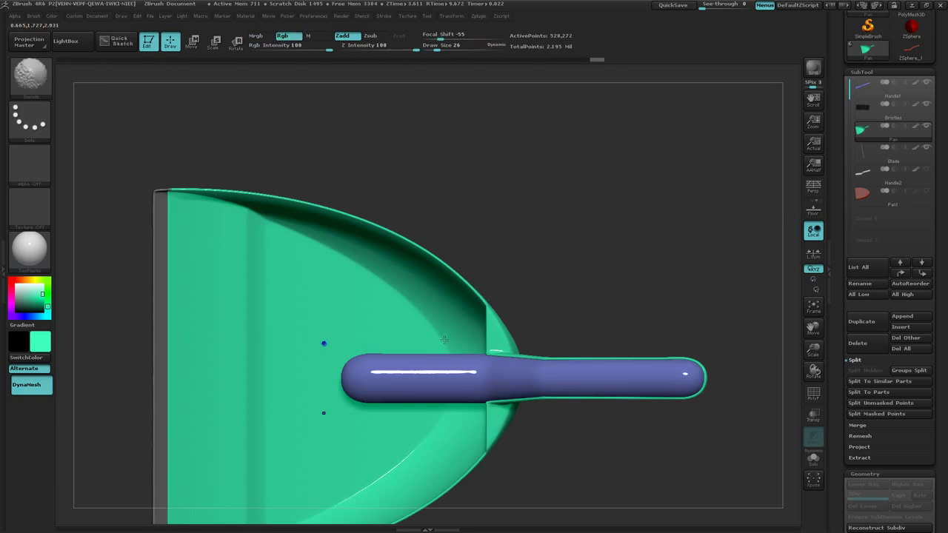
alt+right_drag(806, 264, 786, 158)
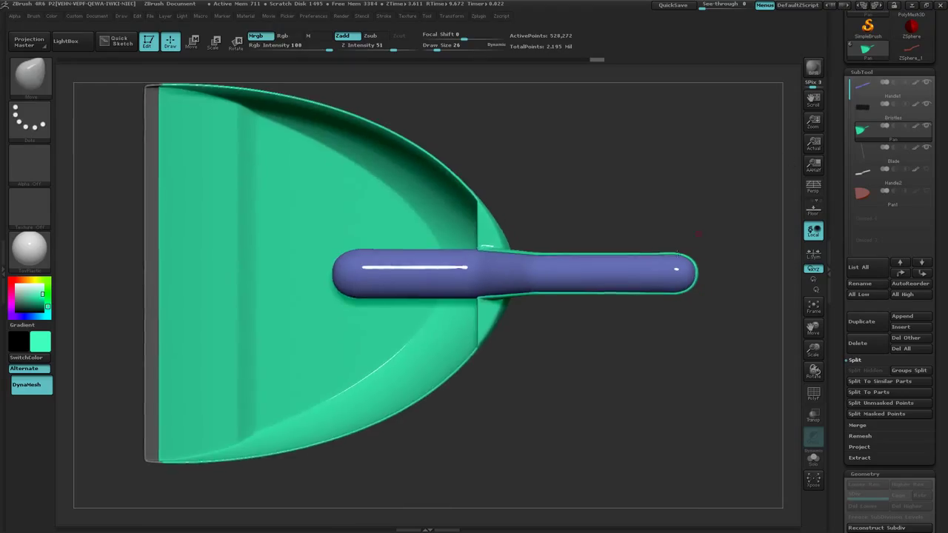
ctrl+right_drag(649, 284, 632, 269)
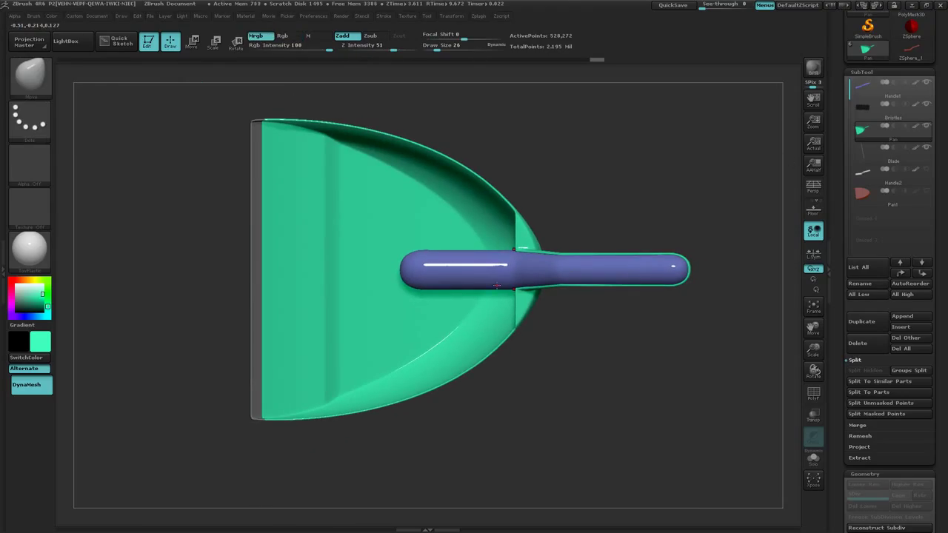